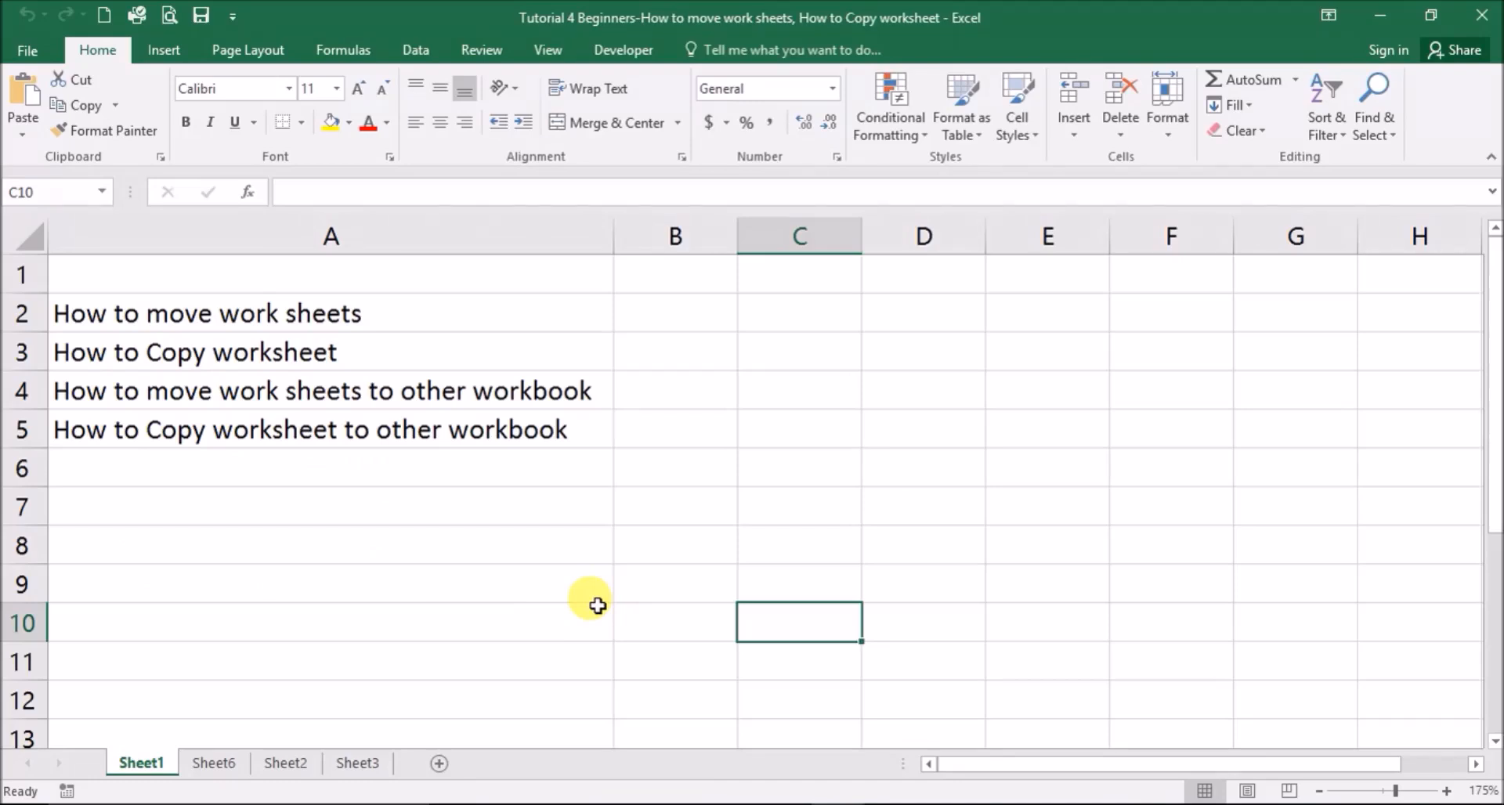
- On Sheet6, enter the heading Name in cell A2
click(200, 767)
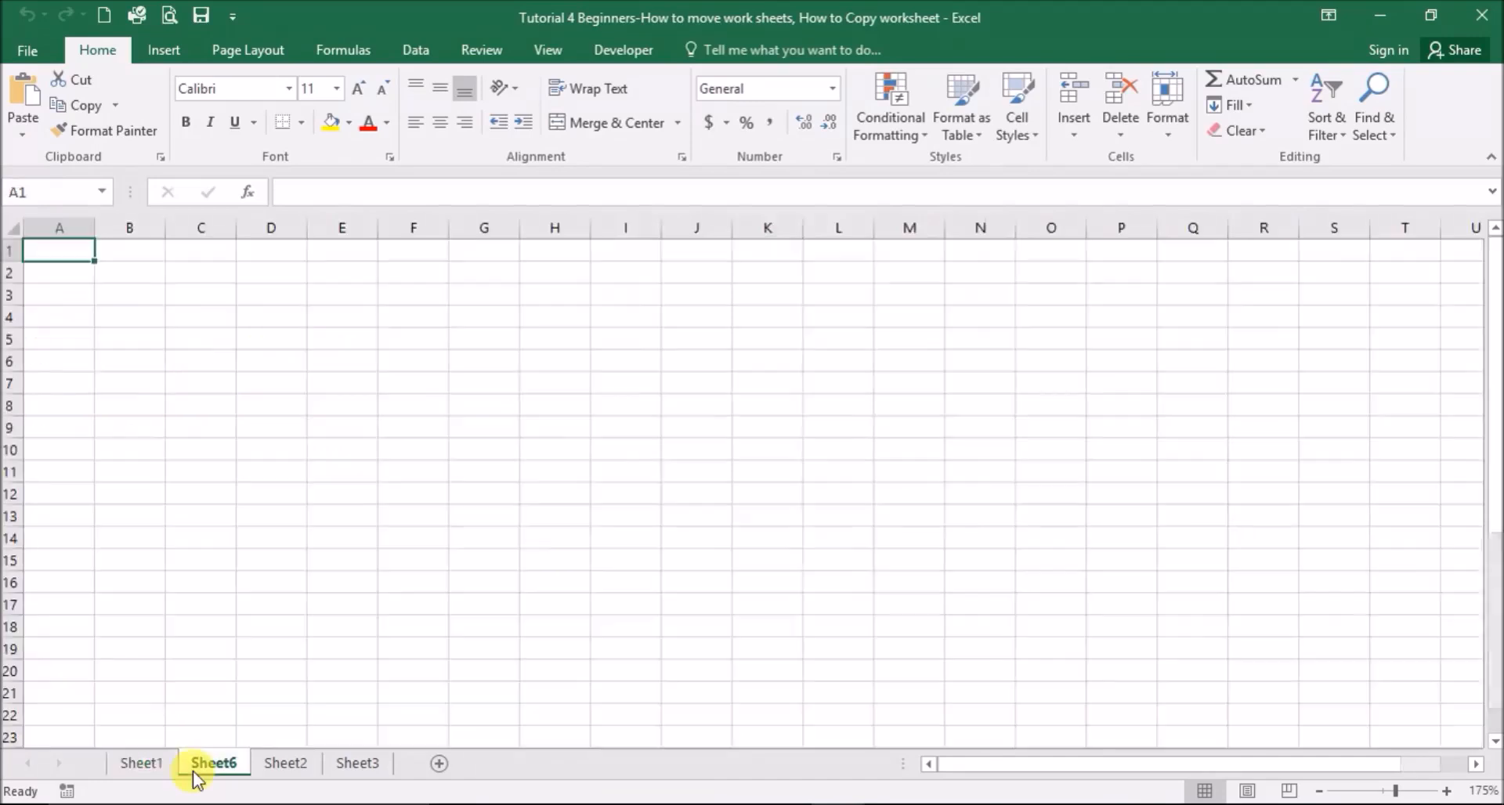
click(149, 766)
click(213, 764)
click(274, 764)
click(148, 765)
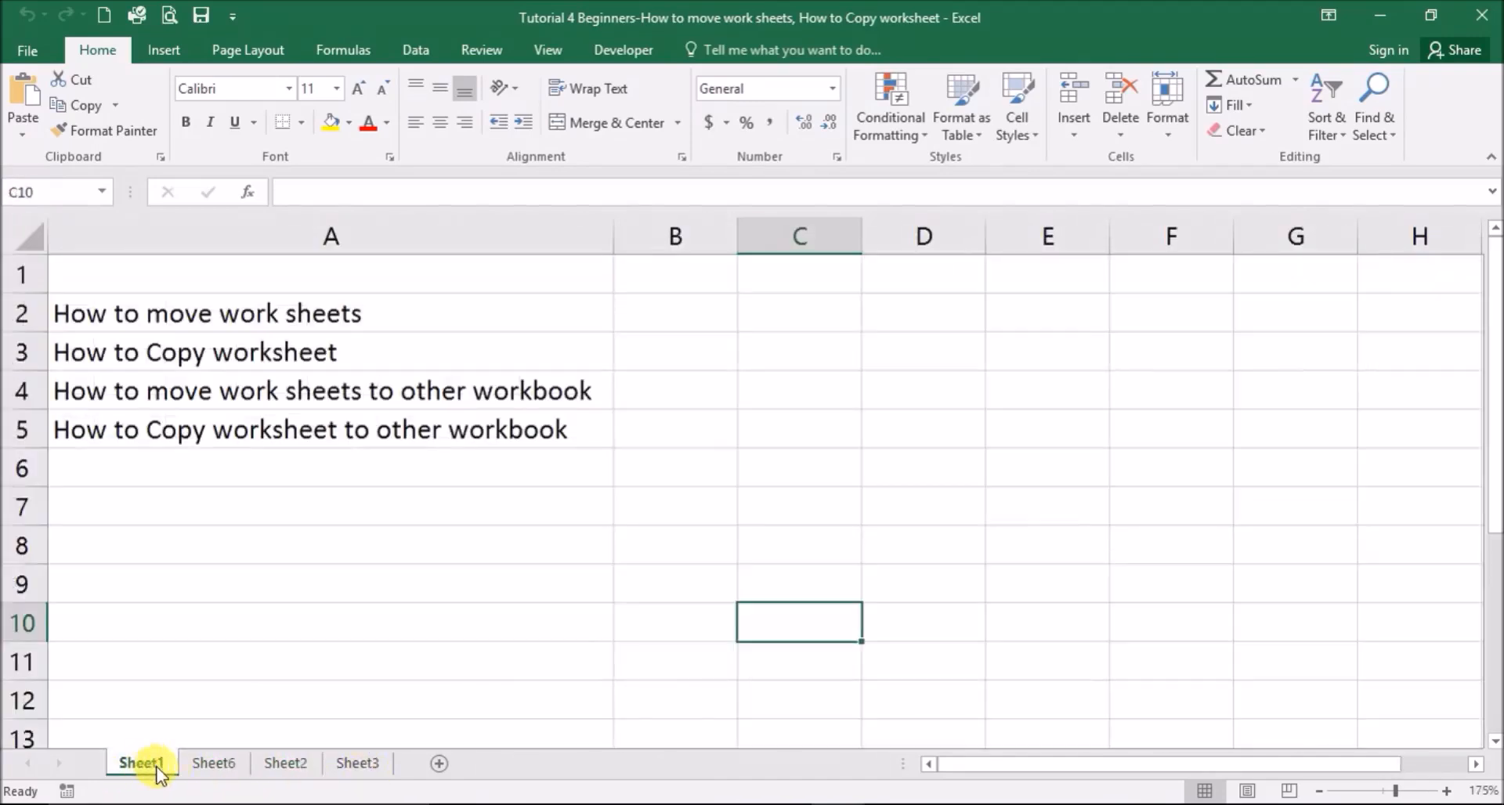
click(205, 762)
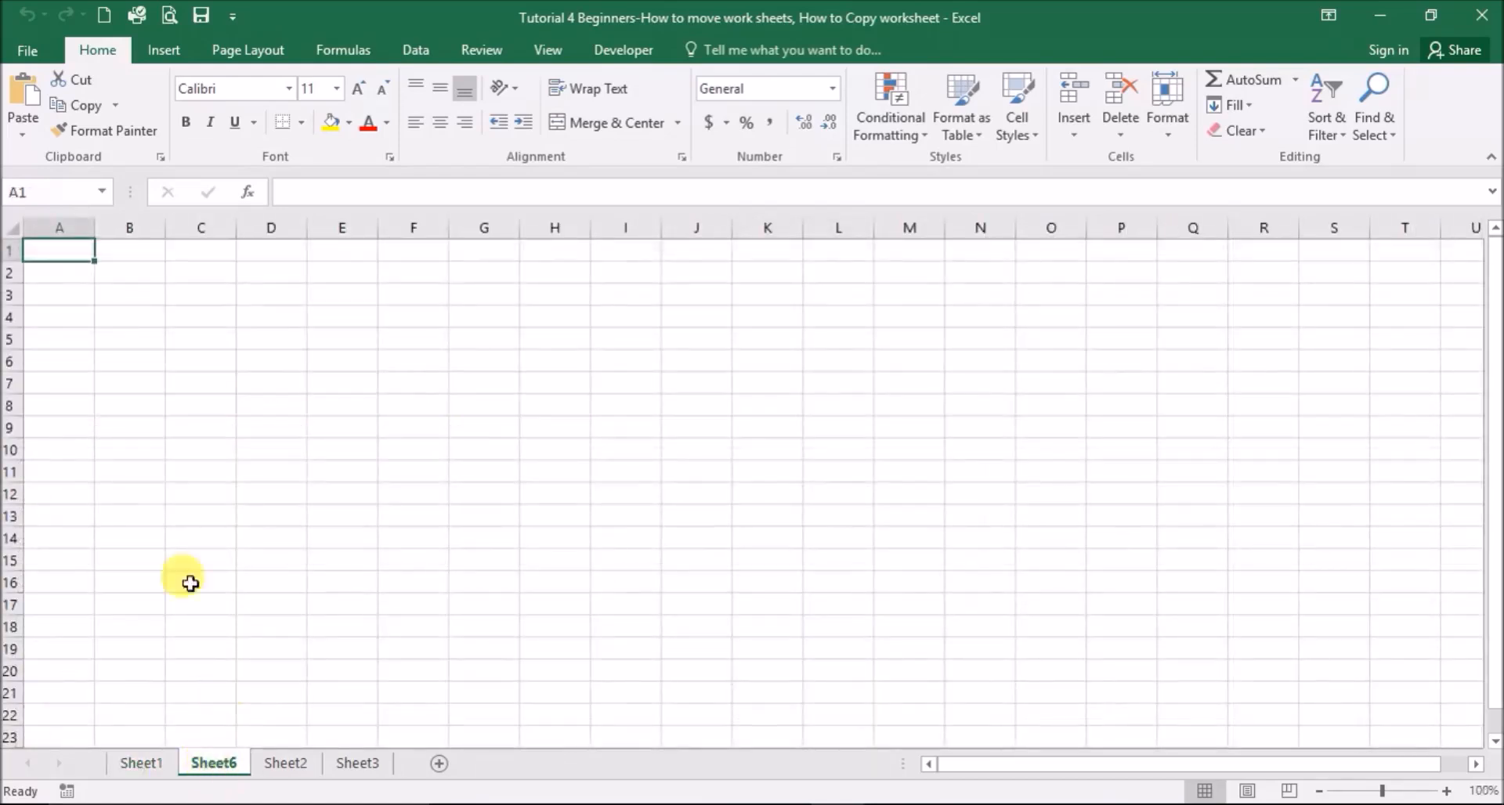
click(72, 272)
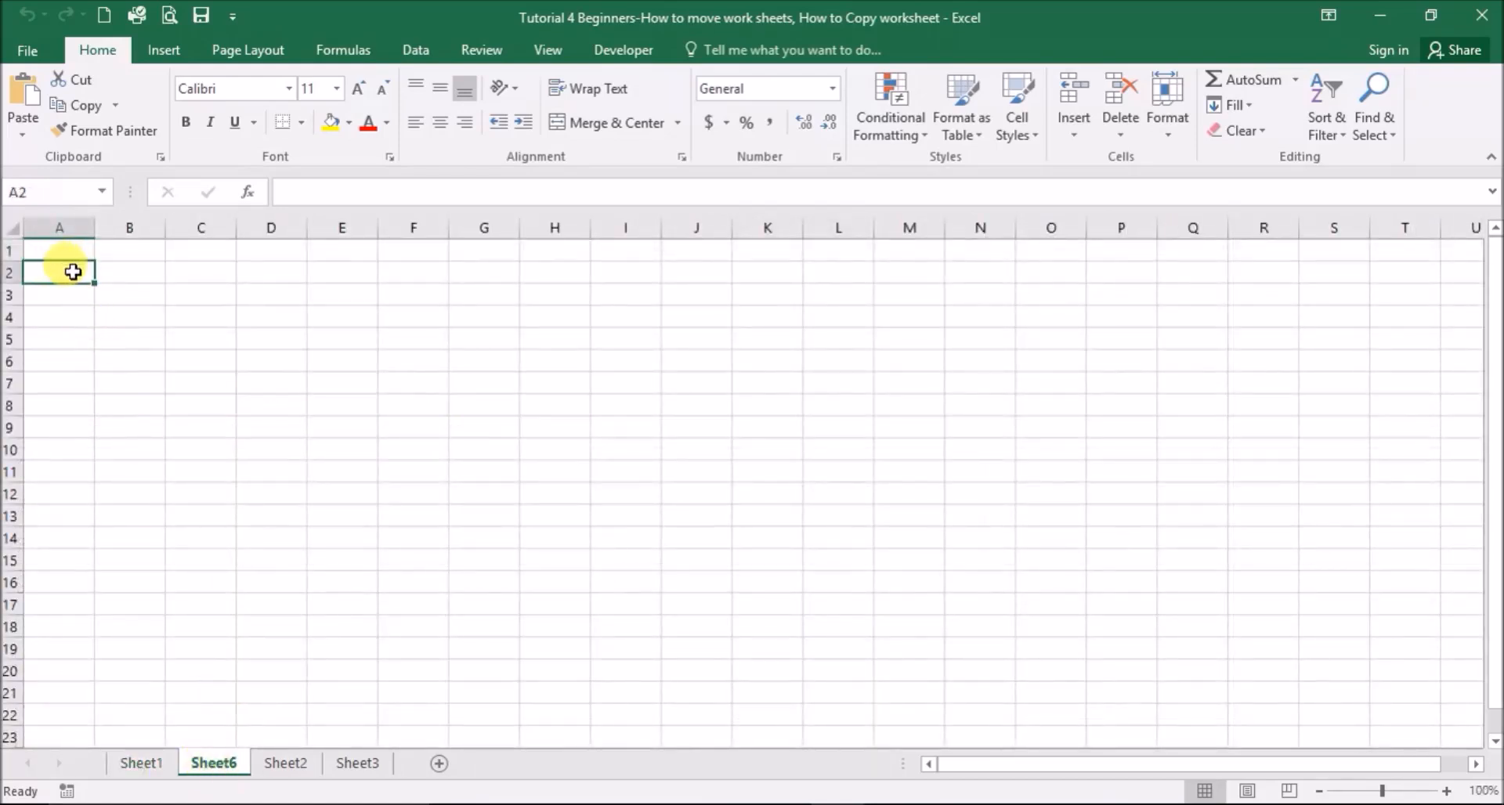
text(Name)
key(Tab)
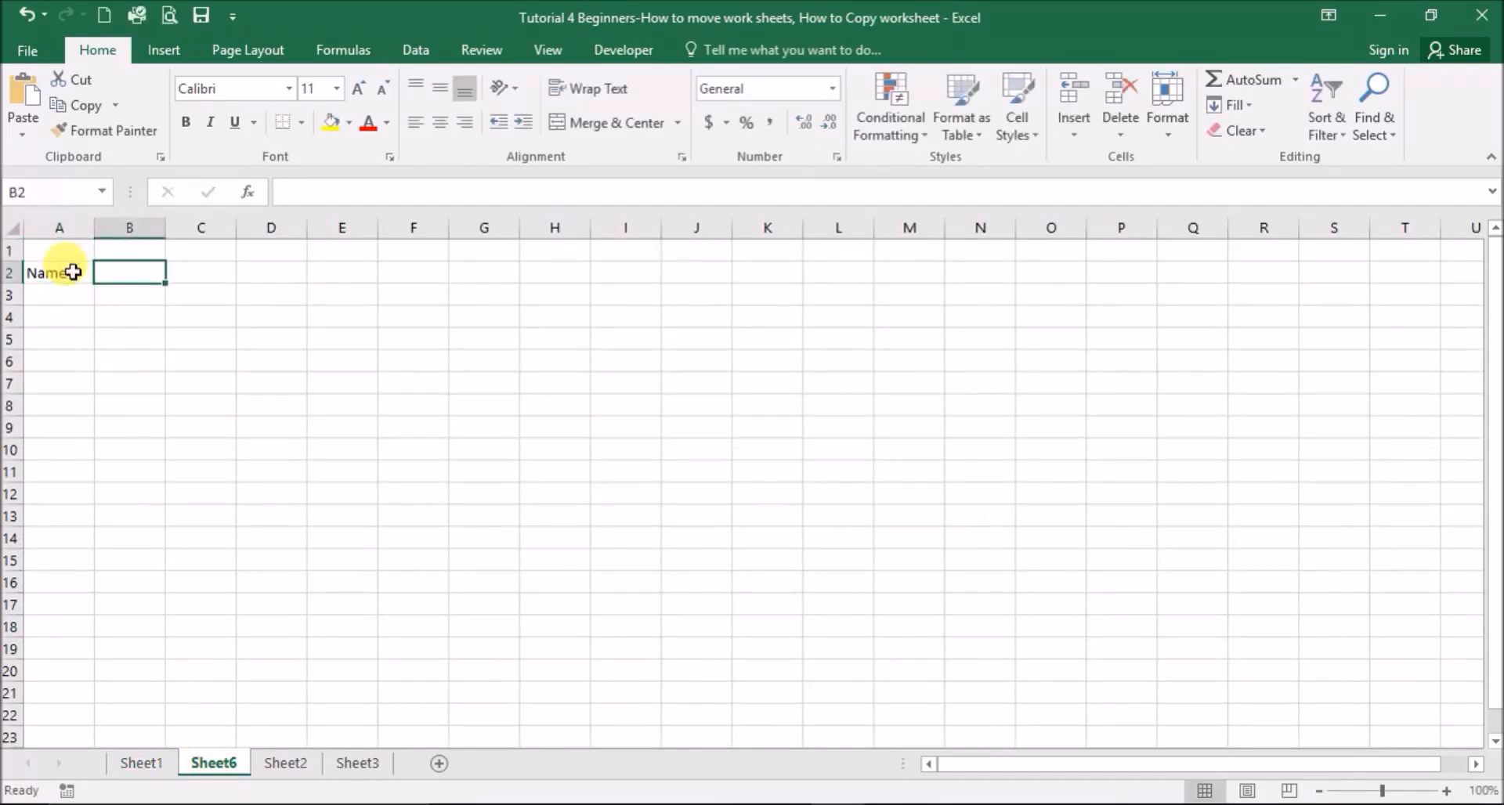
- Enter Jan in B2 and fill the month headings through Dec to M2
text(Jan)
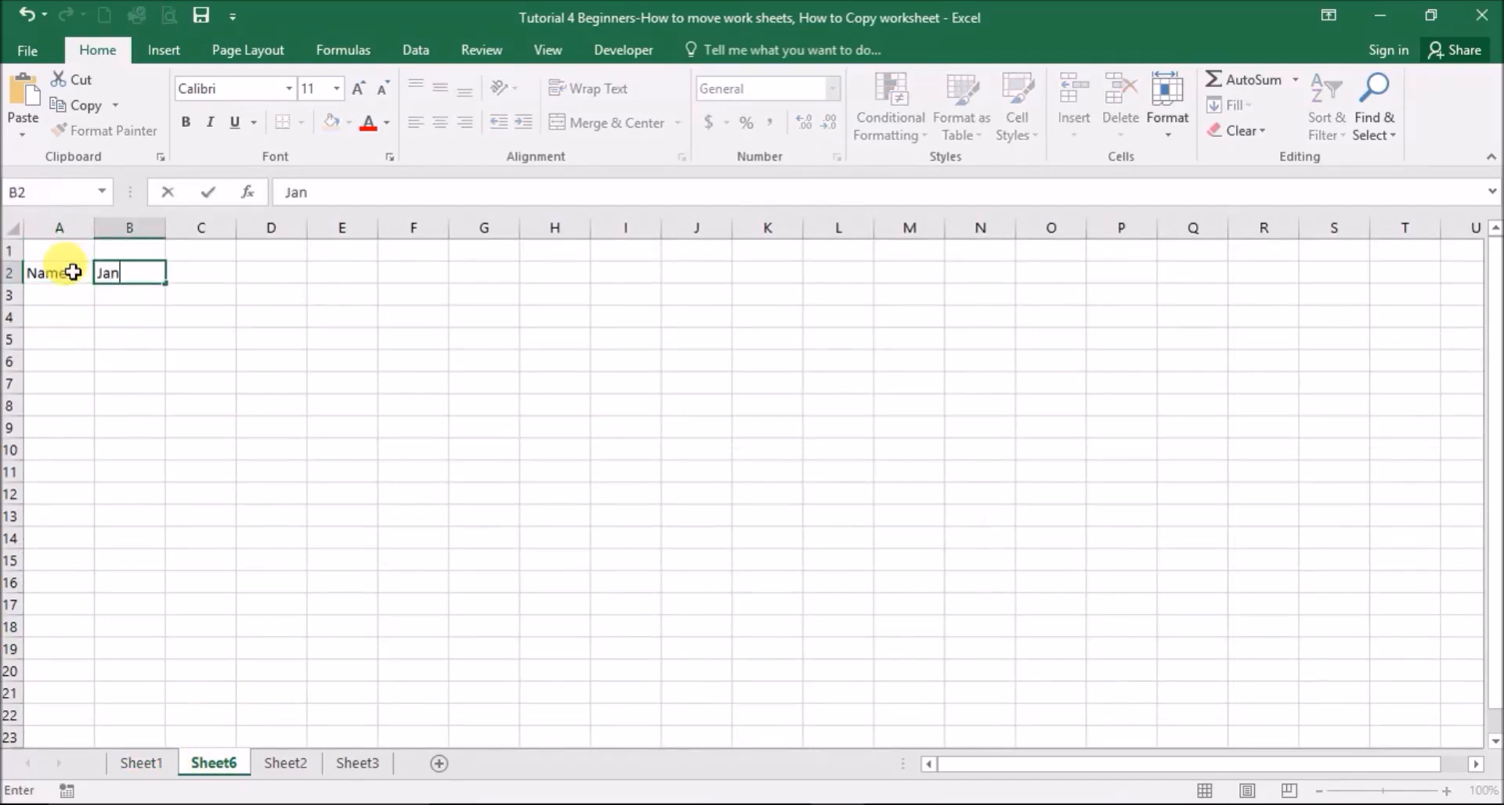
drag(240, 375, 239, 368)
click(127, 273)
drag(165, 285, 916, 397)
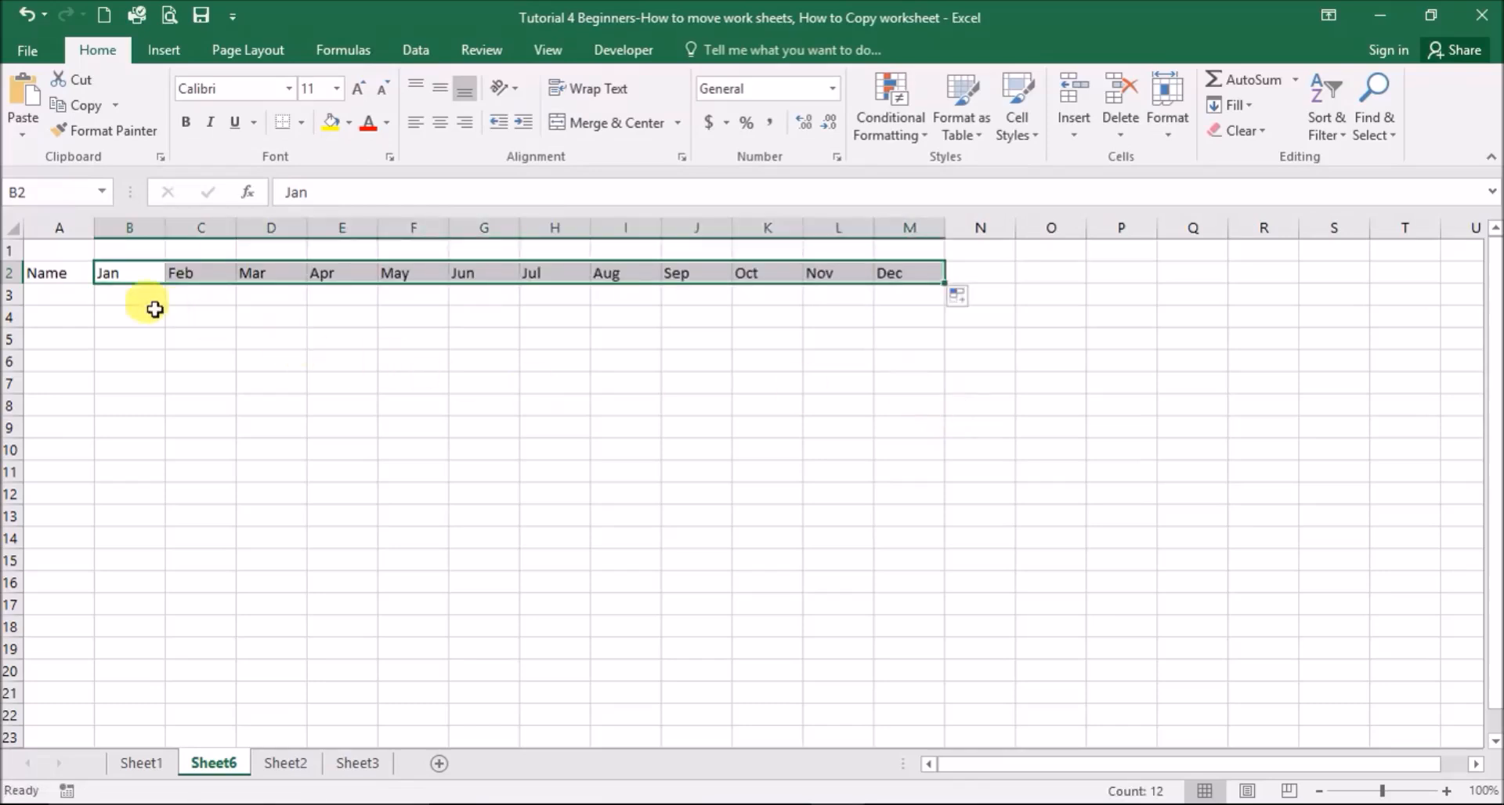
- Apply All Borders to the table range A2:M26
drag(60, 275, 747, 531)
scroll(747, 531, up, 2)
click(300, 123)
click(307, 310)
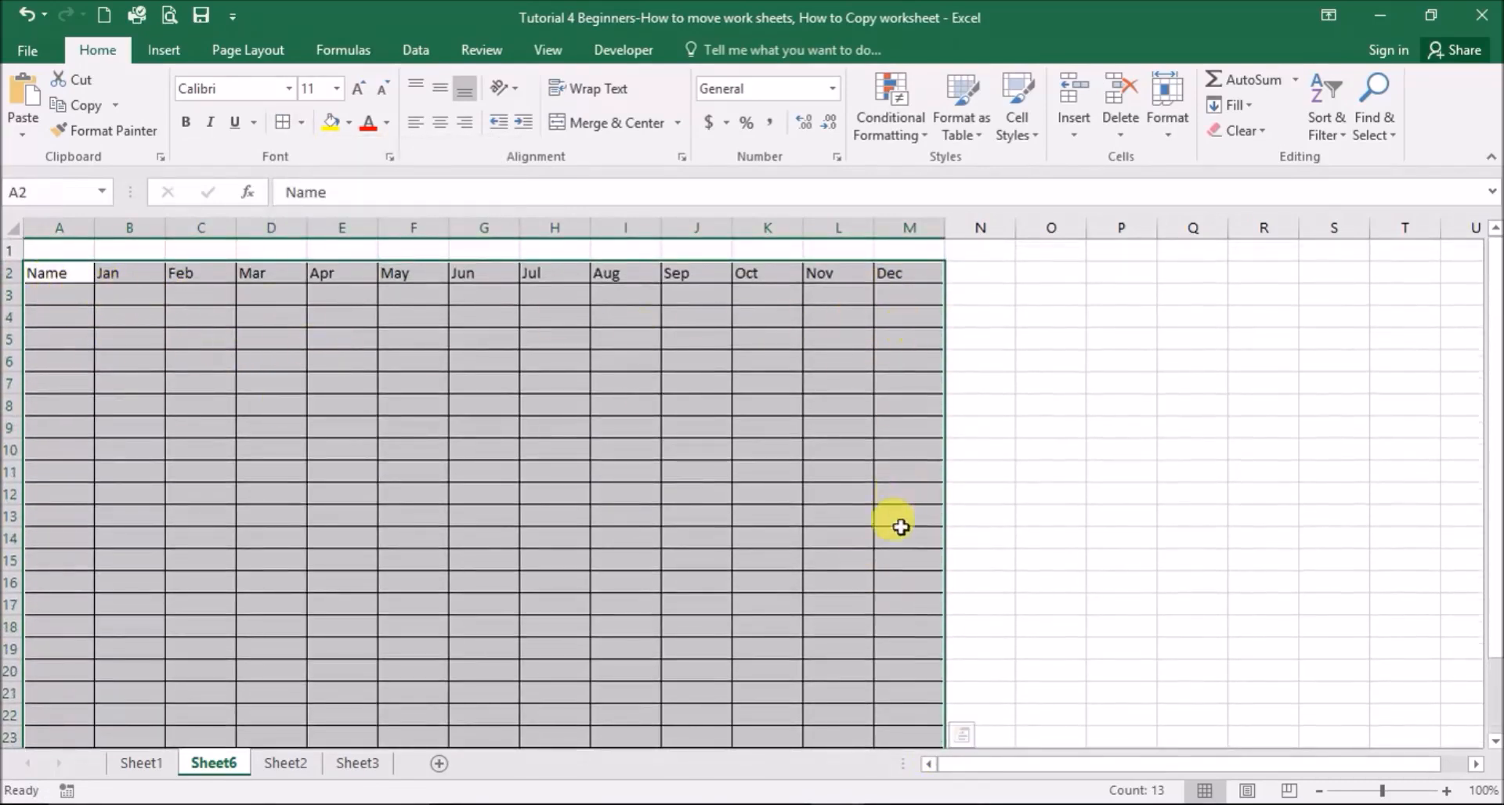
- Add a Total heading in N2 and give that column all borders down the table
click(965, 271)
text(Total)
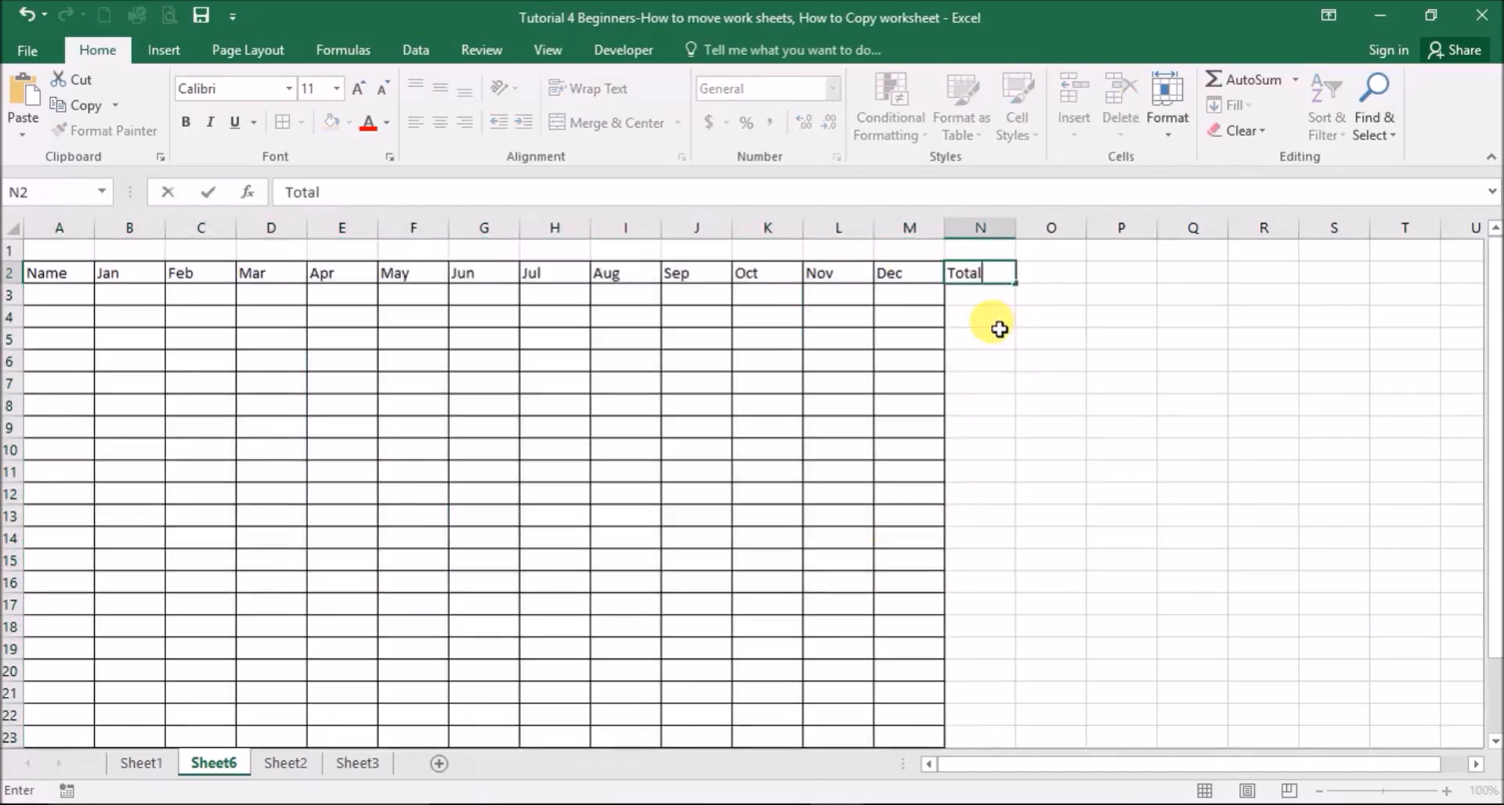
click(1140, 523)
drag(962, 273, 957, 717)
click(289, 124)
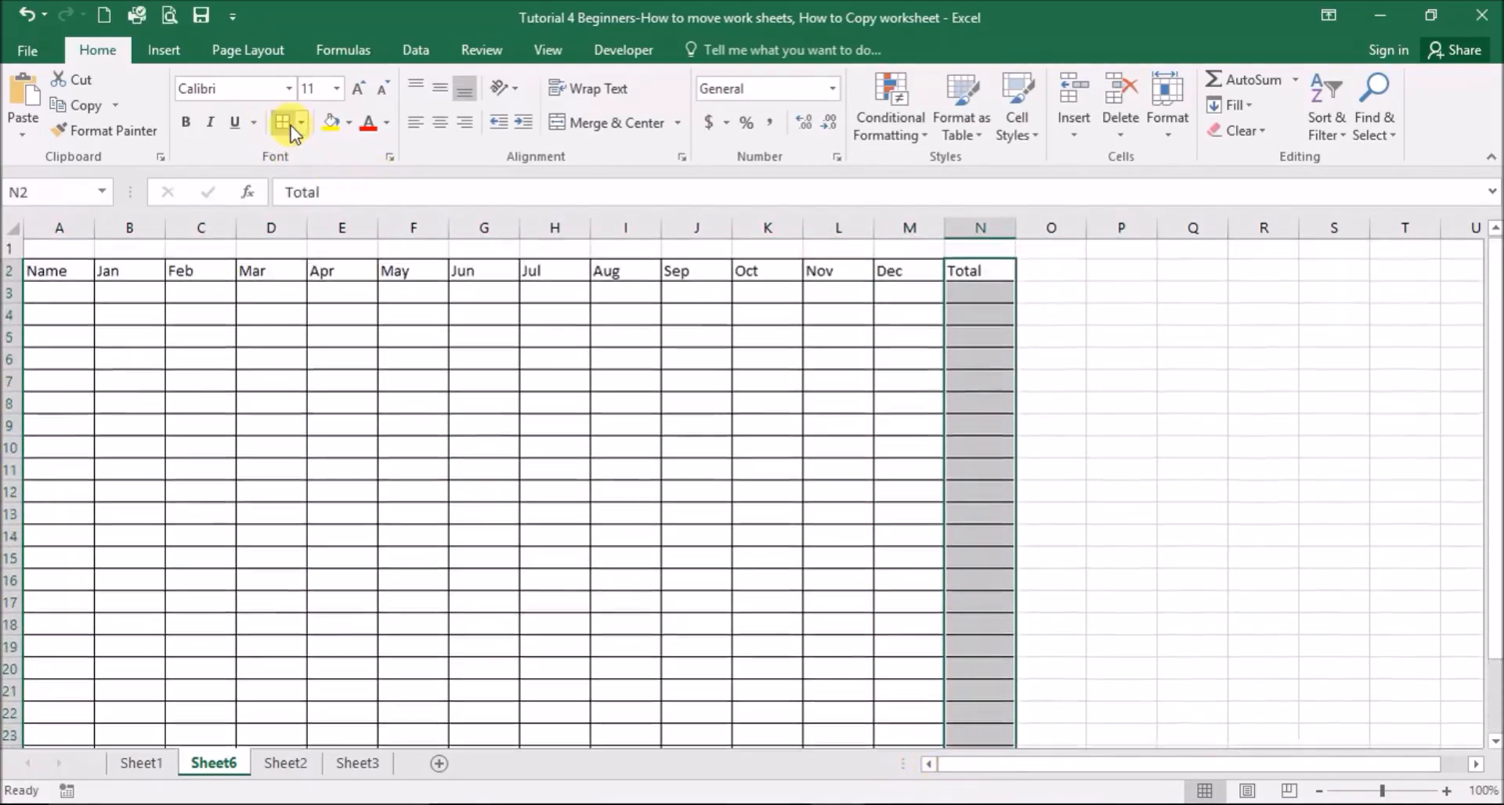
click(1109, 513)
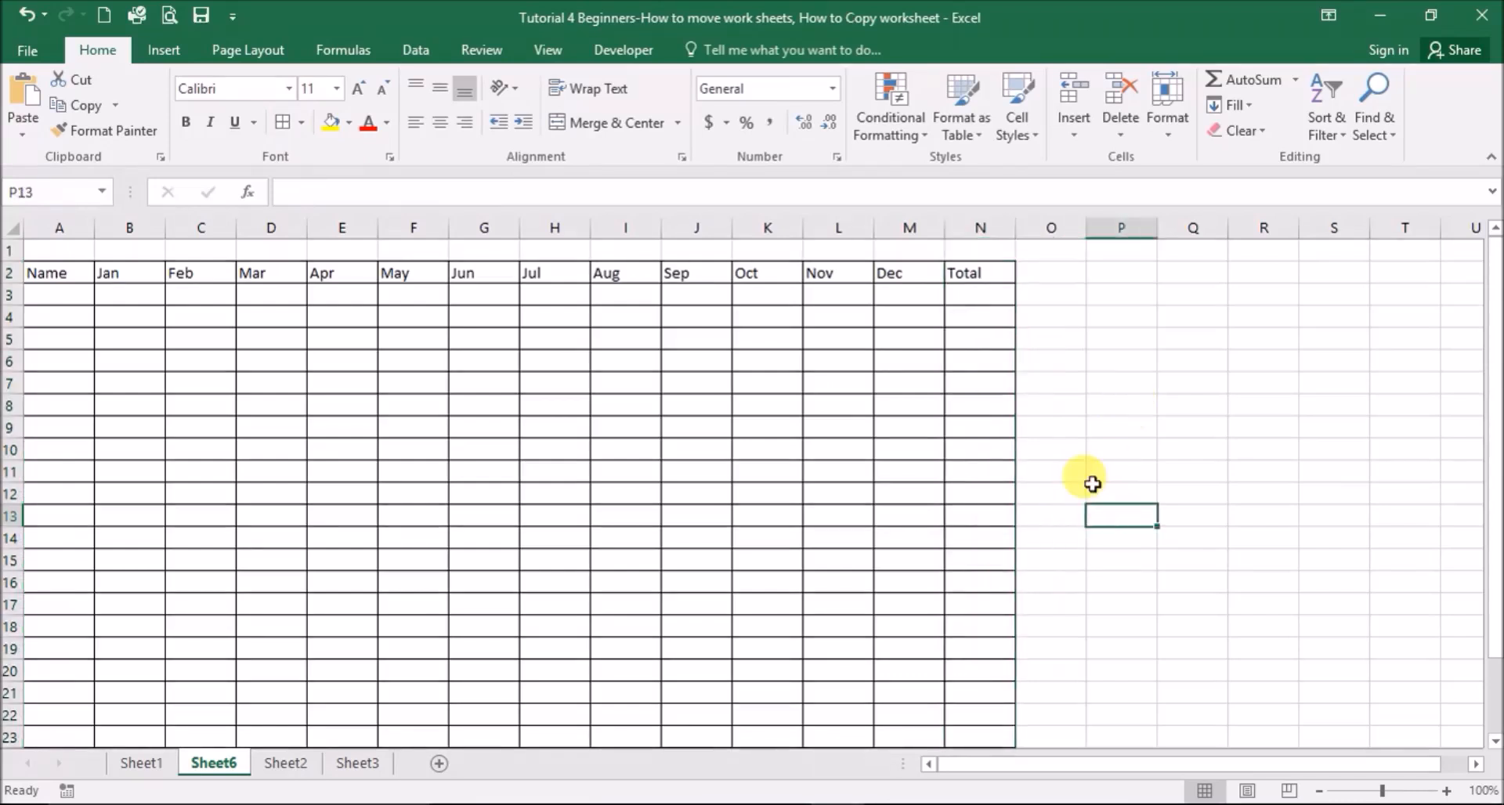
- Move the Sheet6 tab to (move to end), placing it after Sheet3
right_click(195, 765)
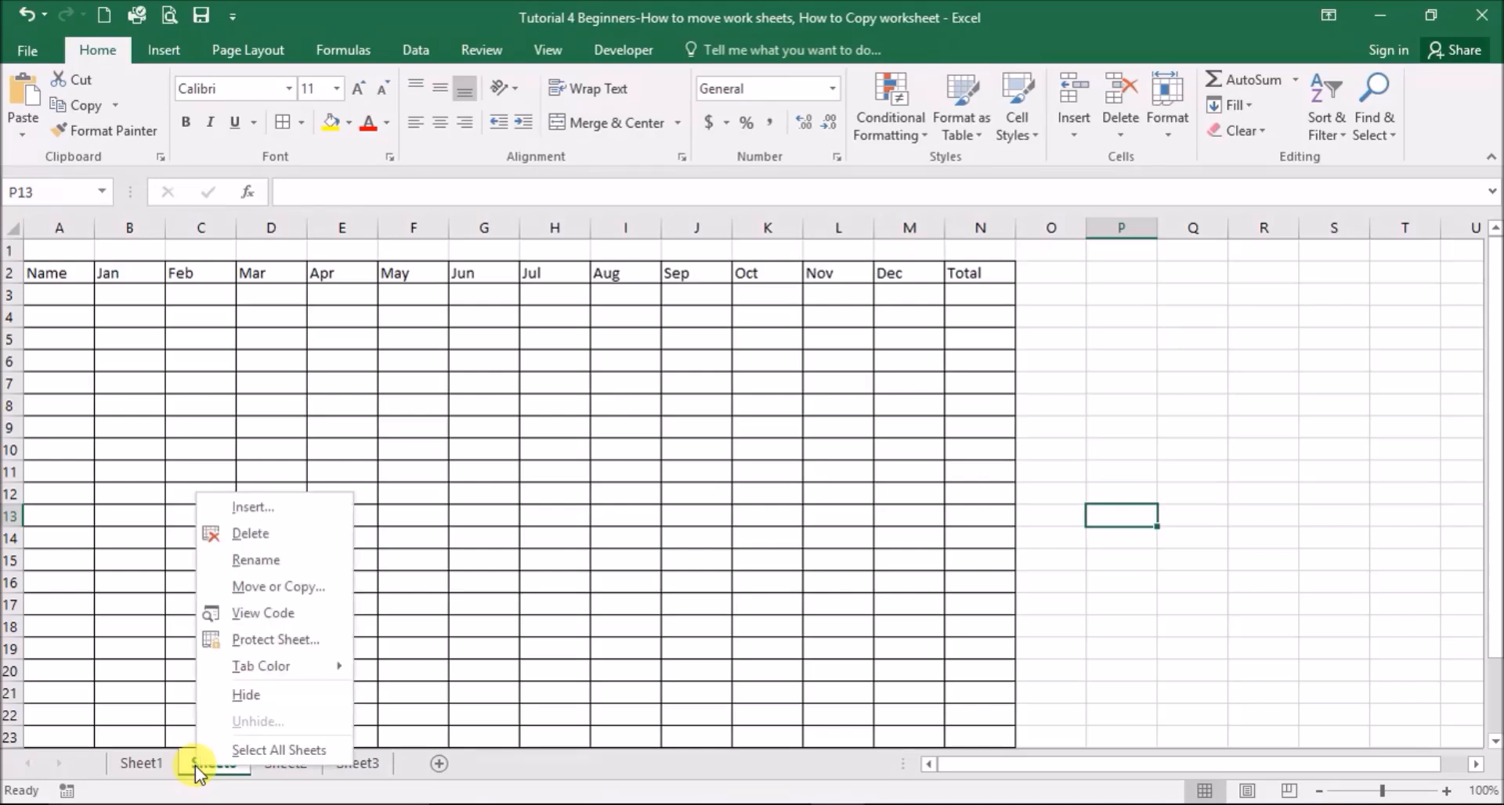
click(205, 586)
click(44, 667)
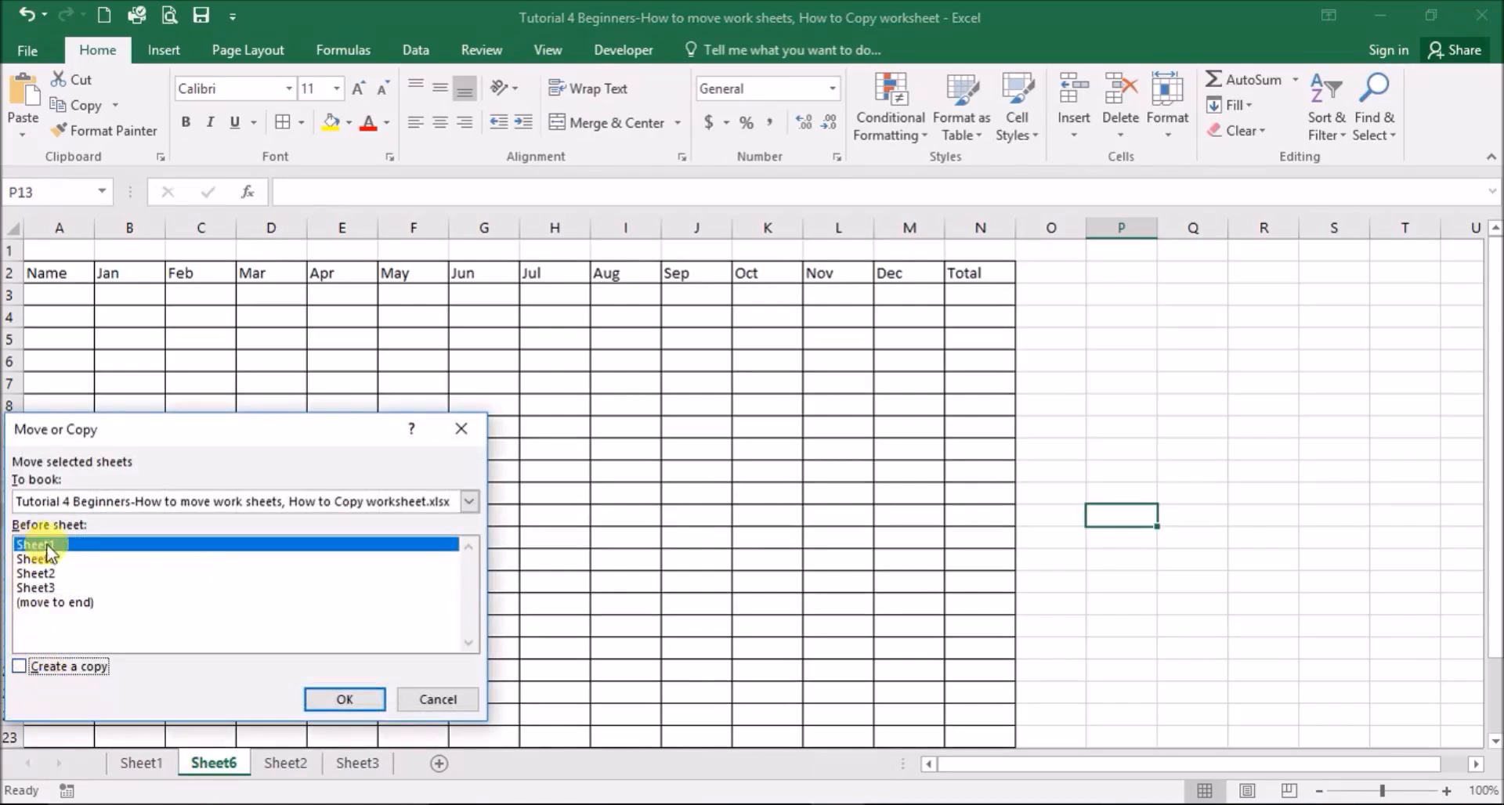
click(65, 603)
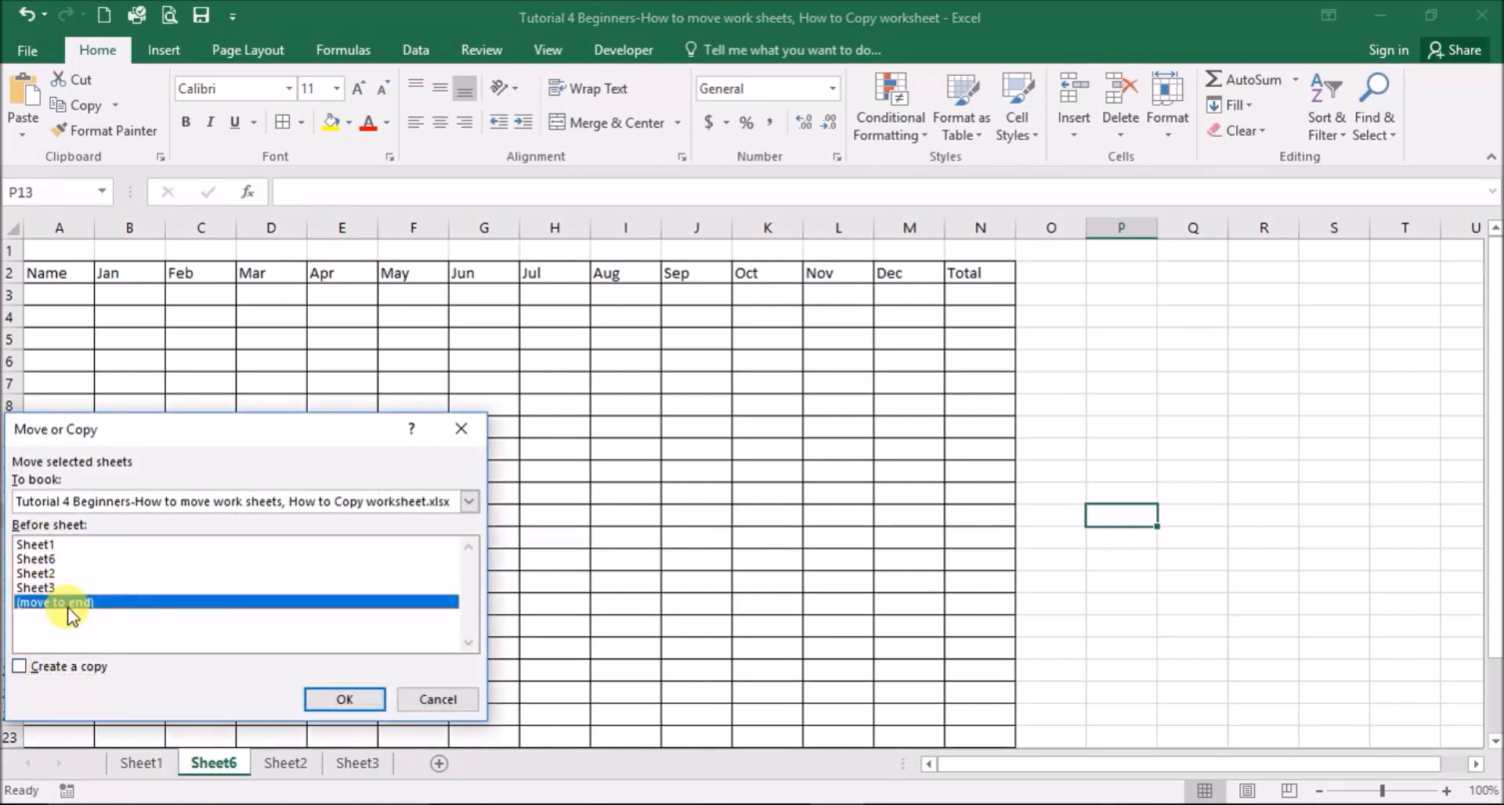
drag(181, 435, 689, 314)
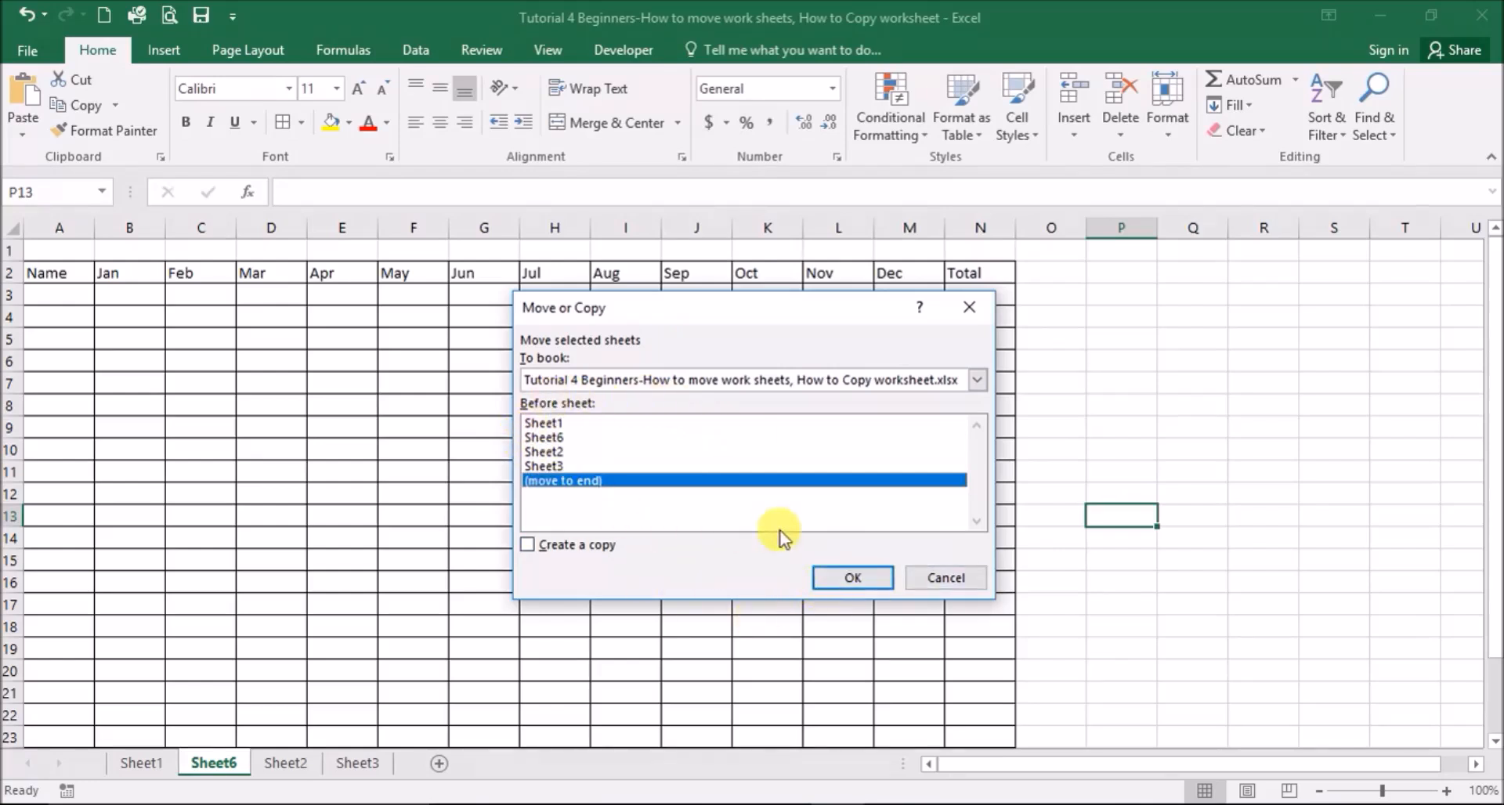
click(941, 580)
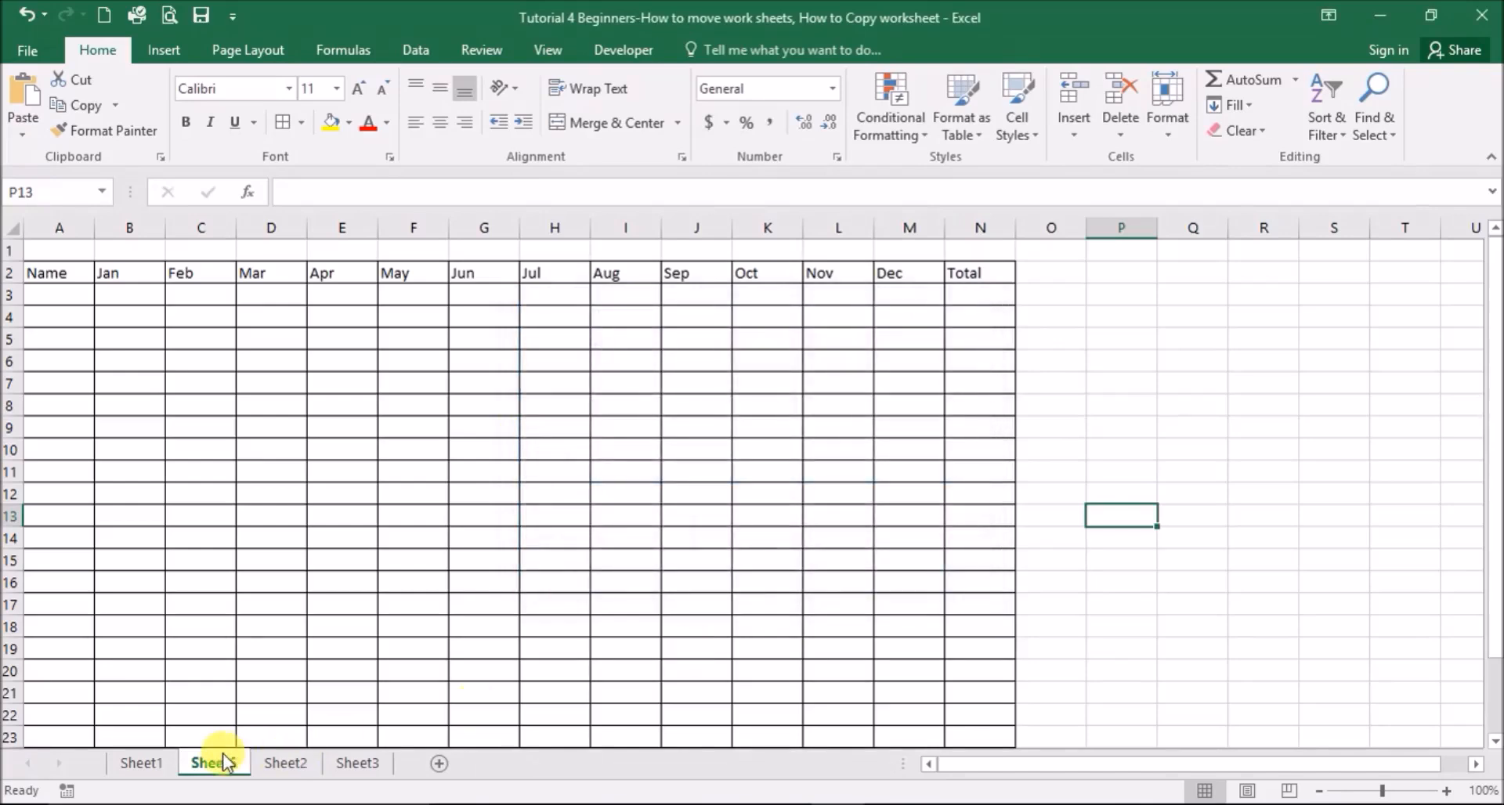
right_click(210, 764)
click(296, 579)
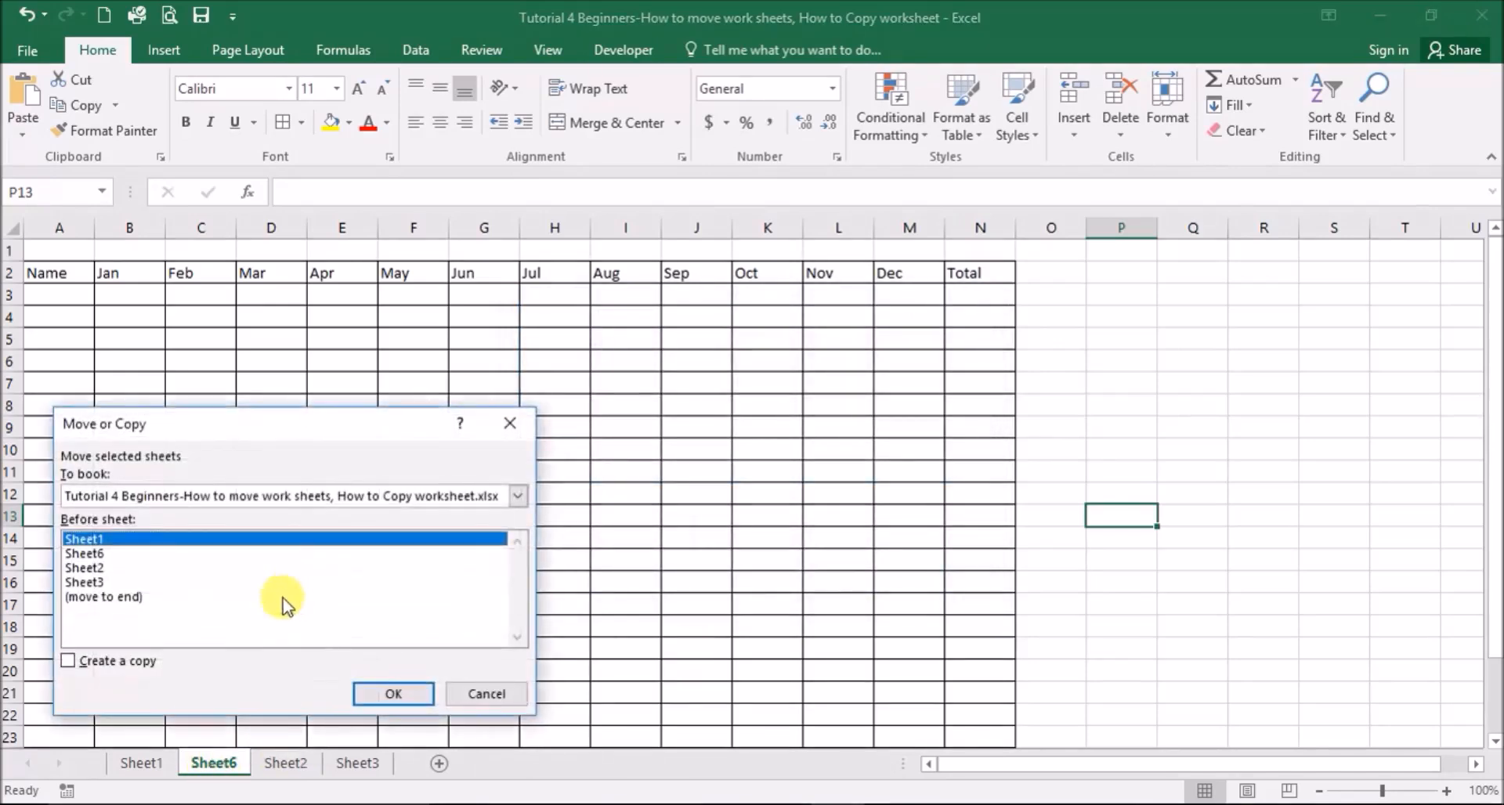
click(98, 599)
click(393, 694)
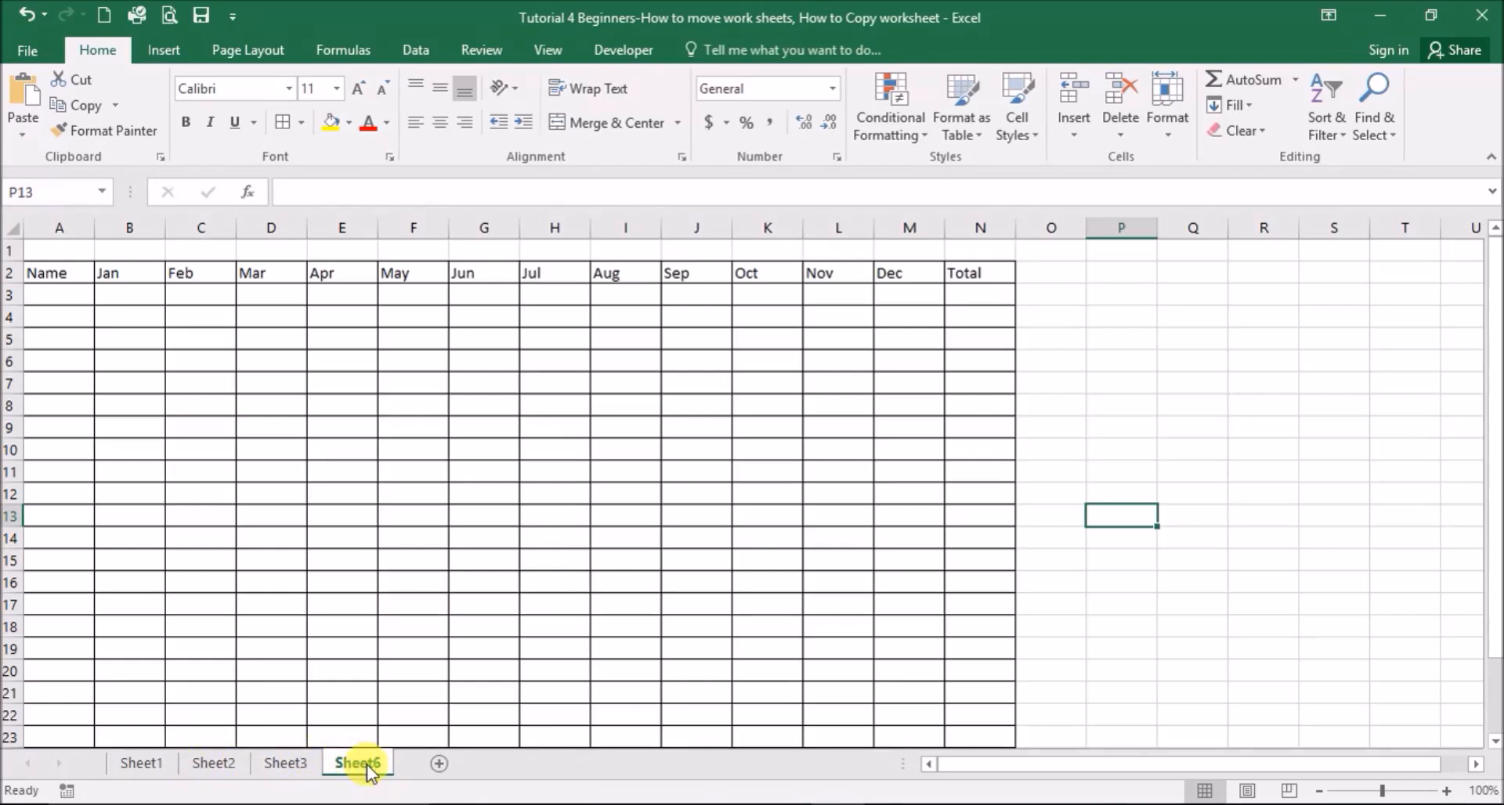
drag(367, 765, 309, 762)
drag(310, 758, 258, 764)
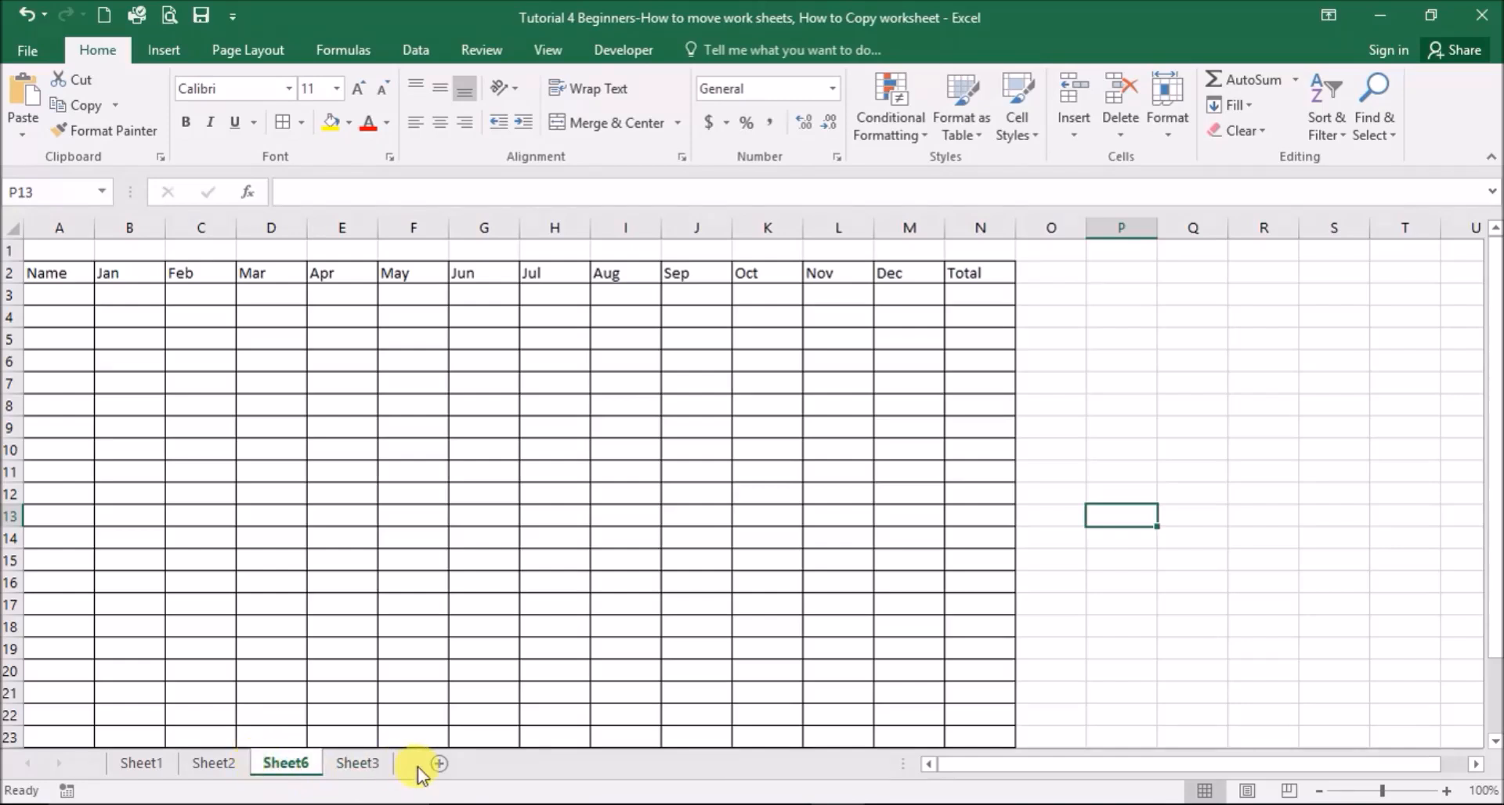
drag(282, 765, 395, 770)
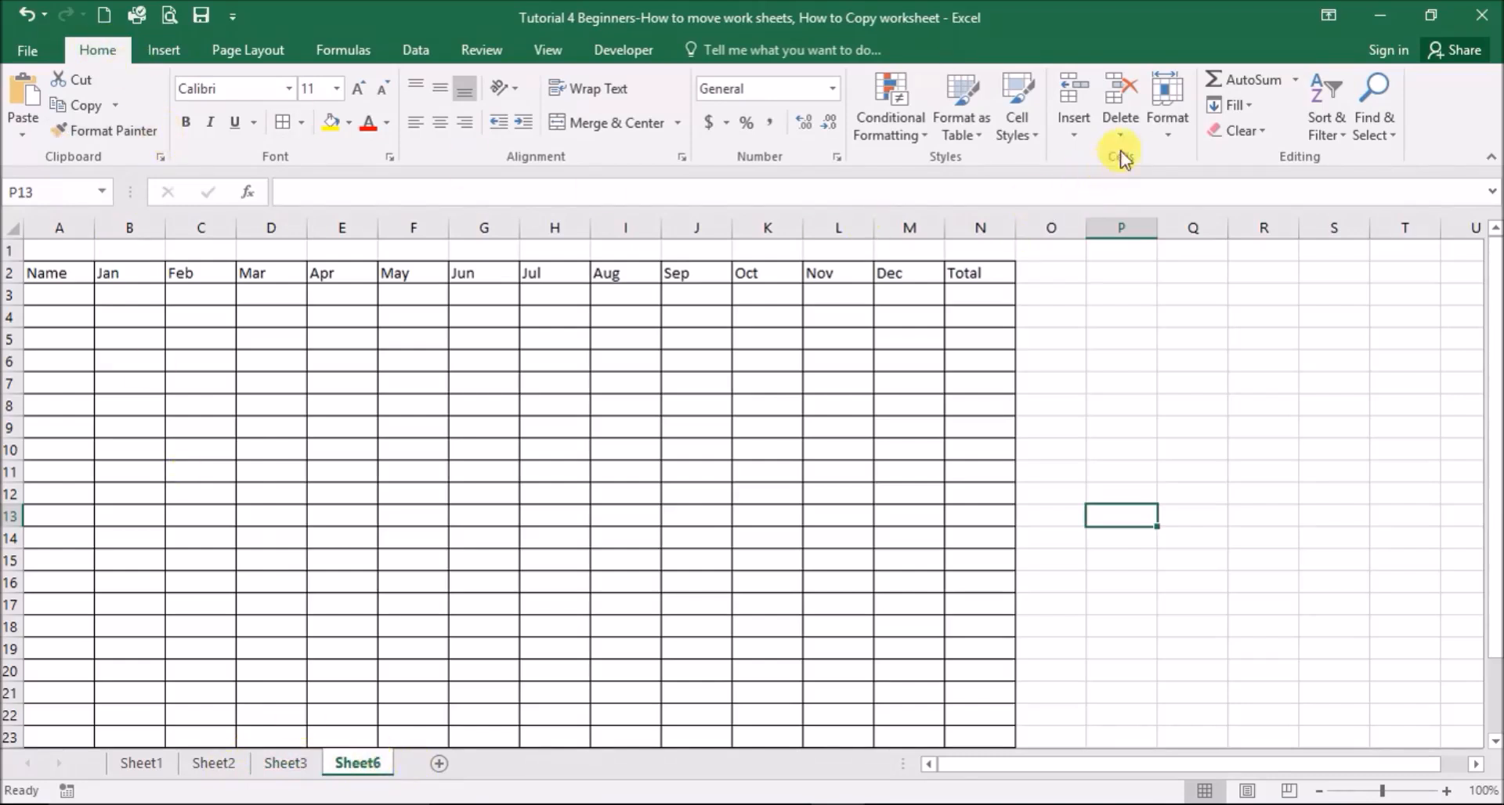
- Use Home > Format > Move or Copy Sheet to place Sheet6 before Sheet1
click(1166, 101)
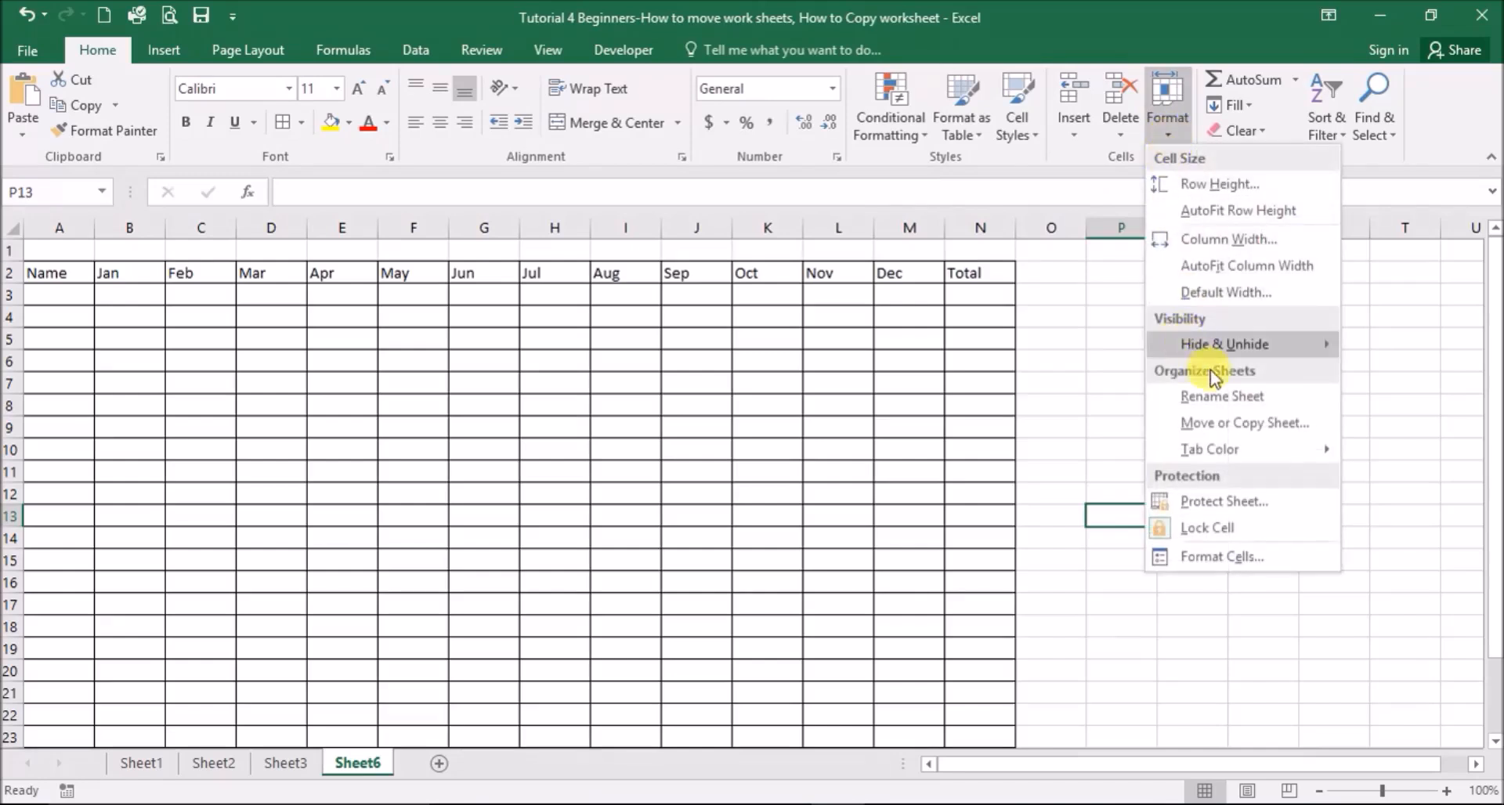
click(1246, 424)
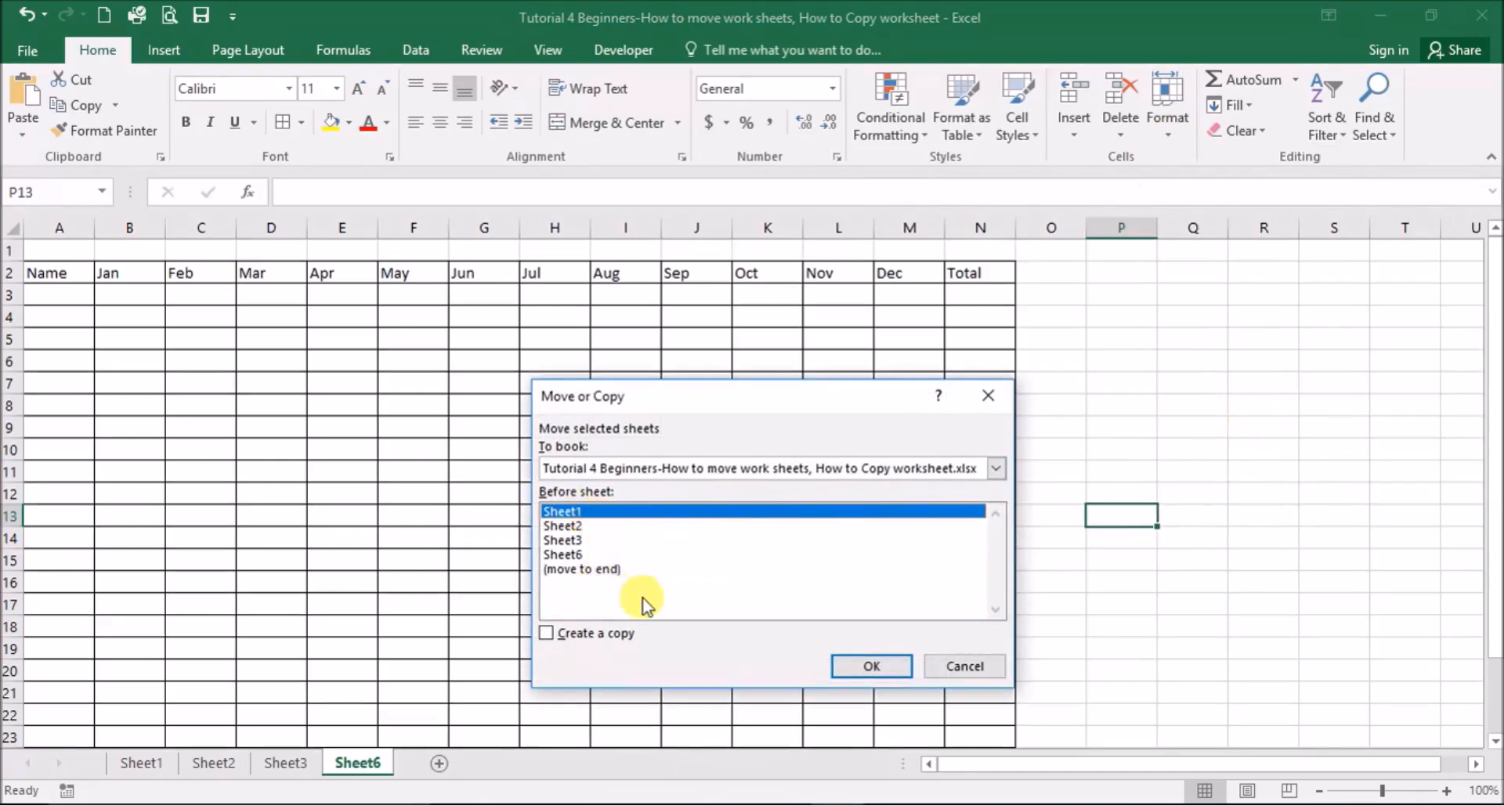
click(854, 664)
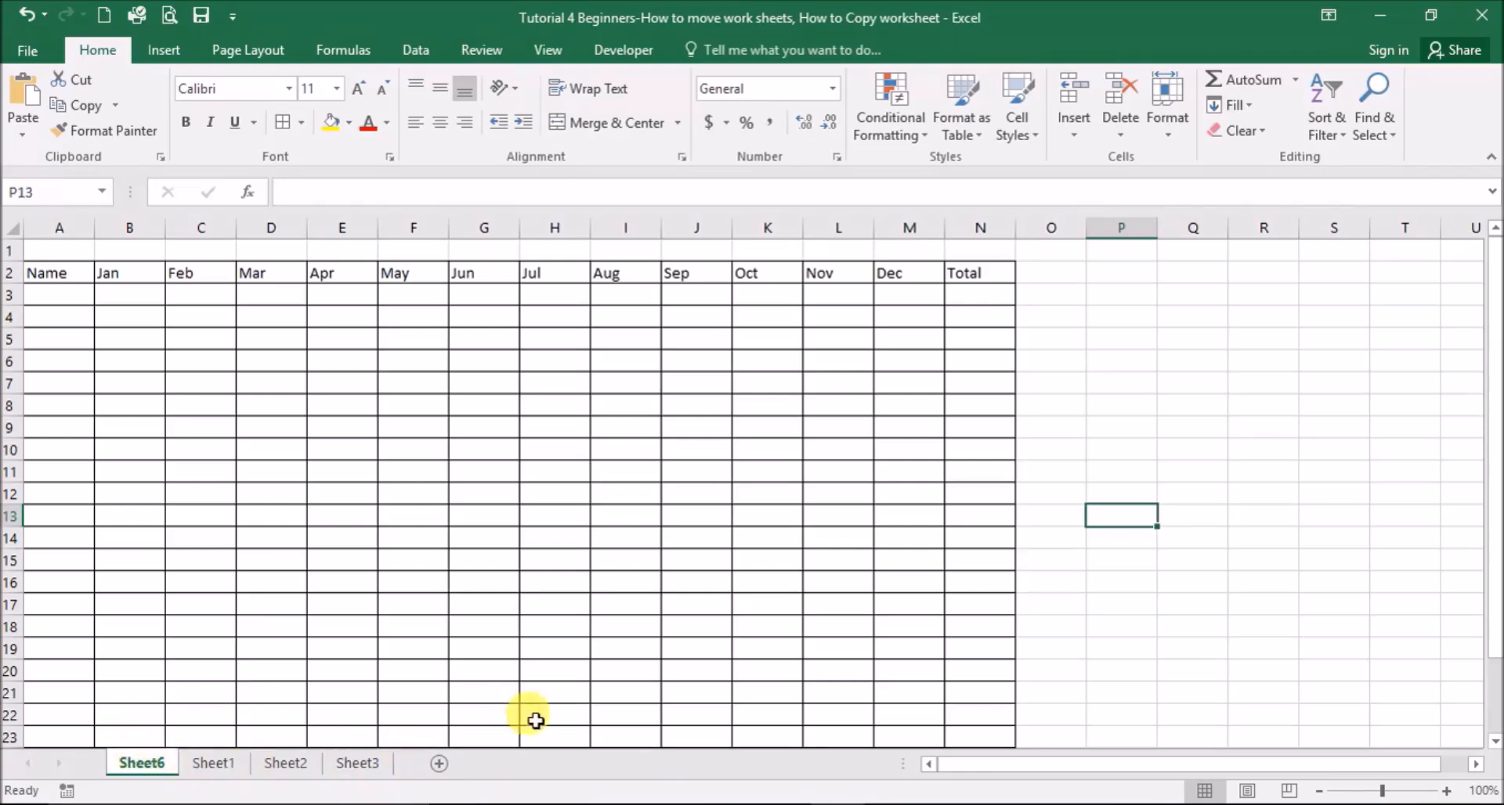
- Select the entire Sheet6 worksheet and copy it
click(217, 766)
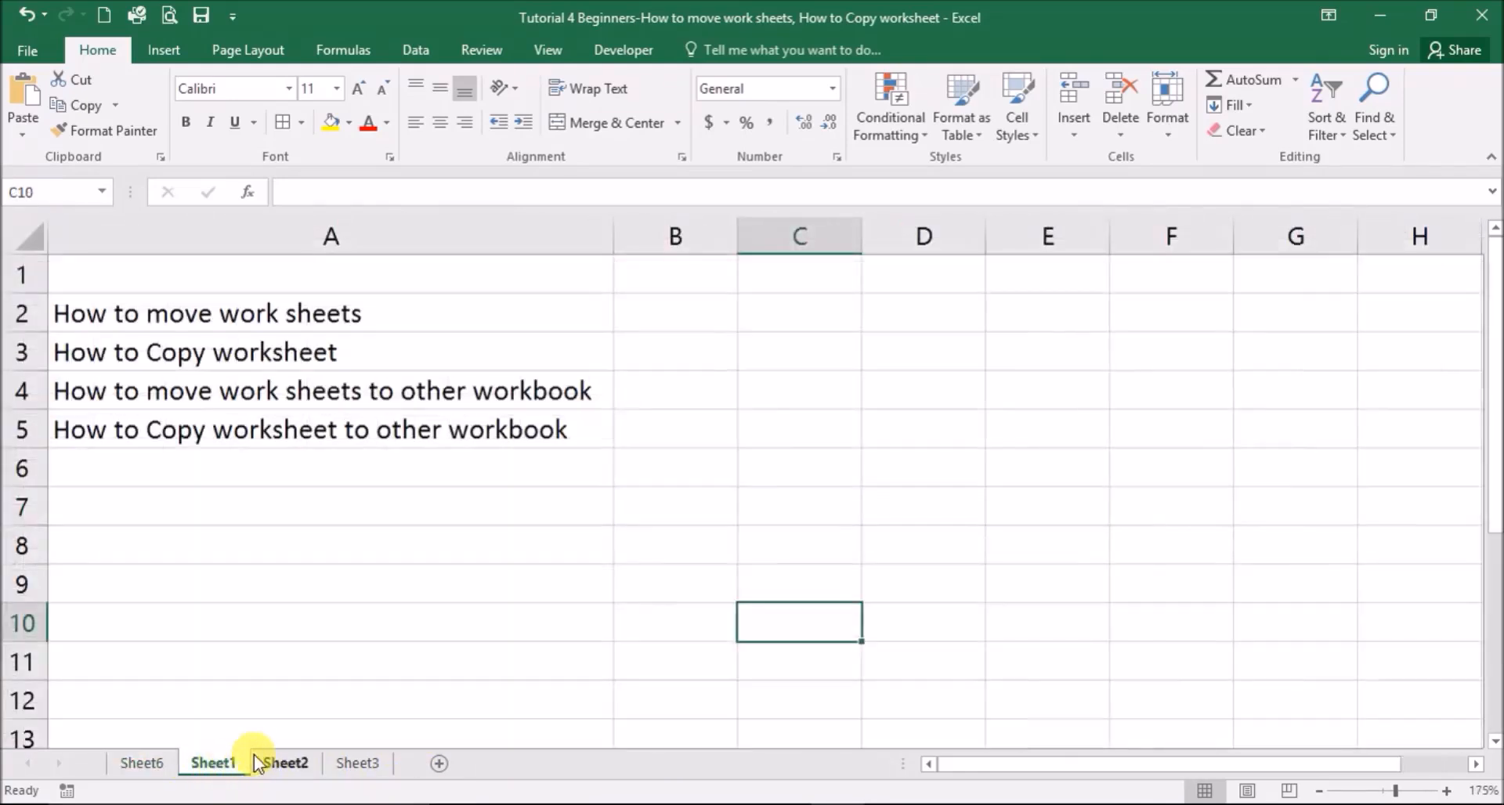
click(254, 762)
click(143, 764)
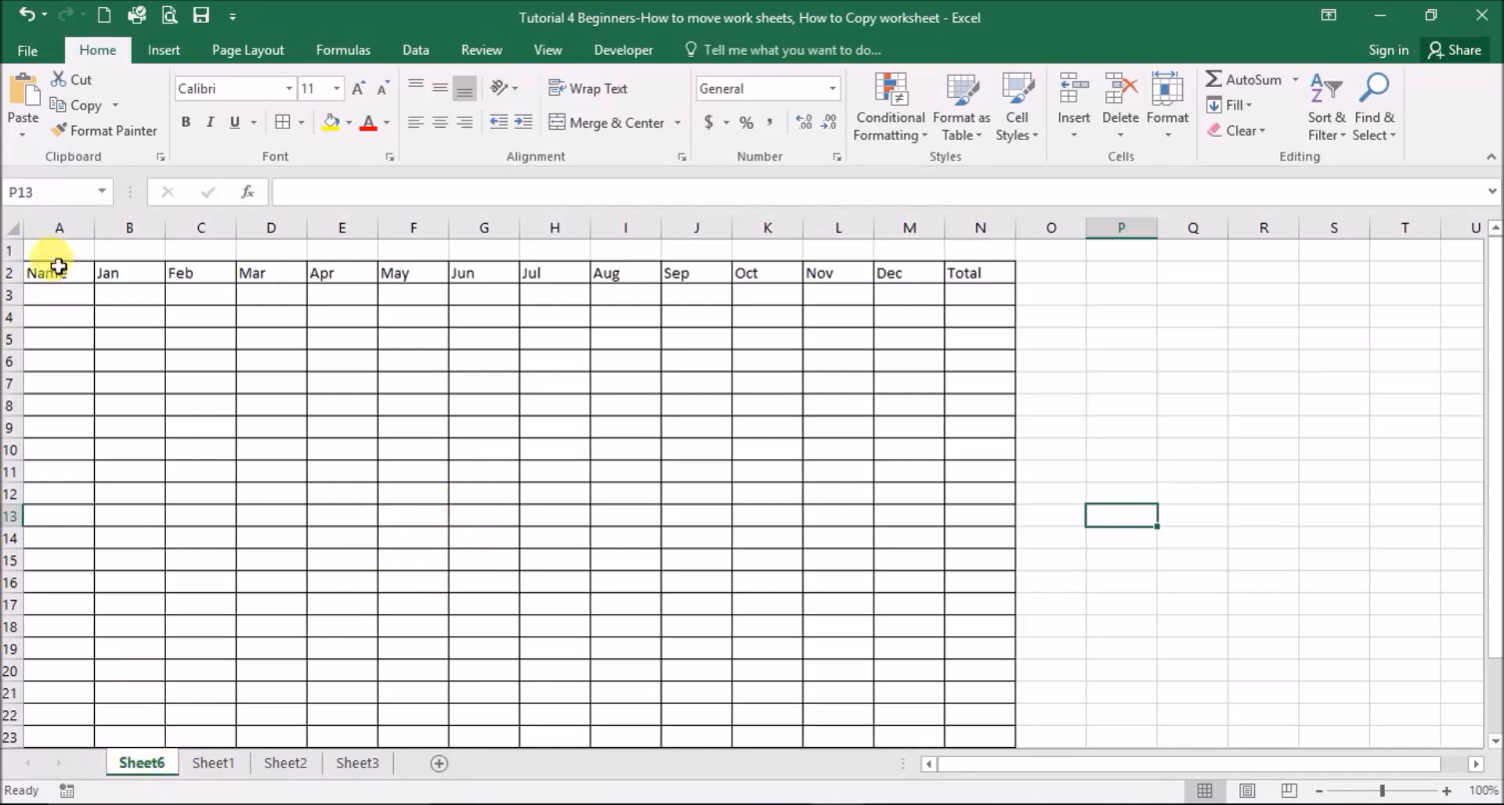
click(8, 229)
right_click(9, 230)
- Open Sheet2's paste options, cancel with Esc, and return to Sheet6 without pasting
click(41, 272)
click(285, 764)
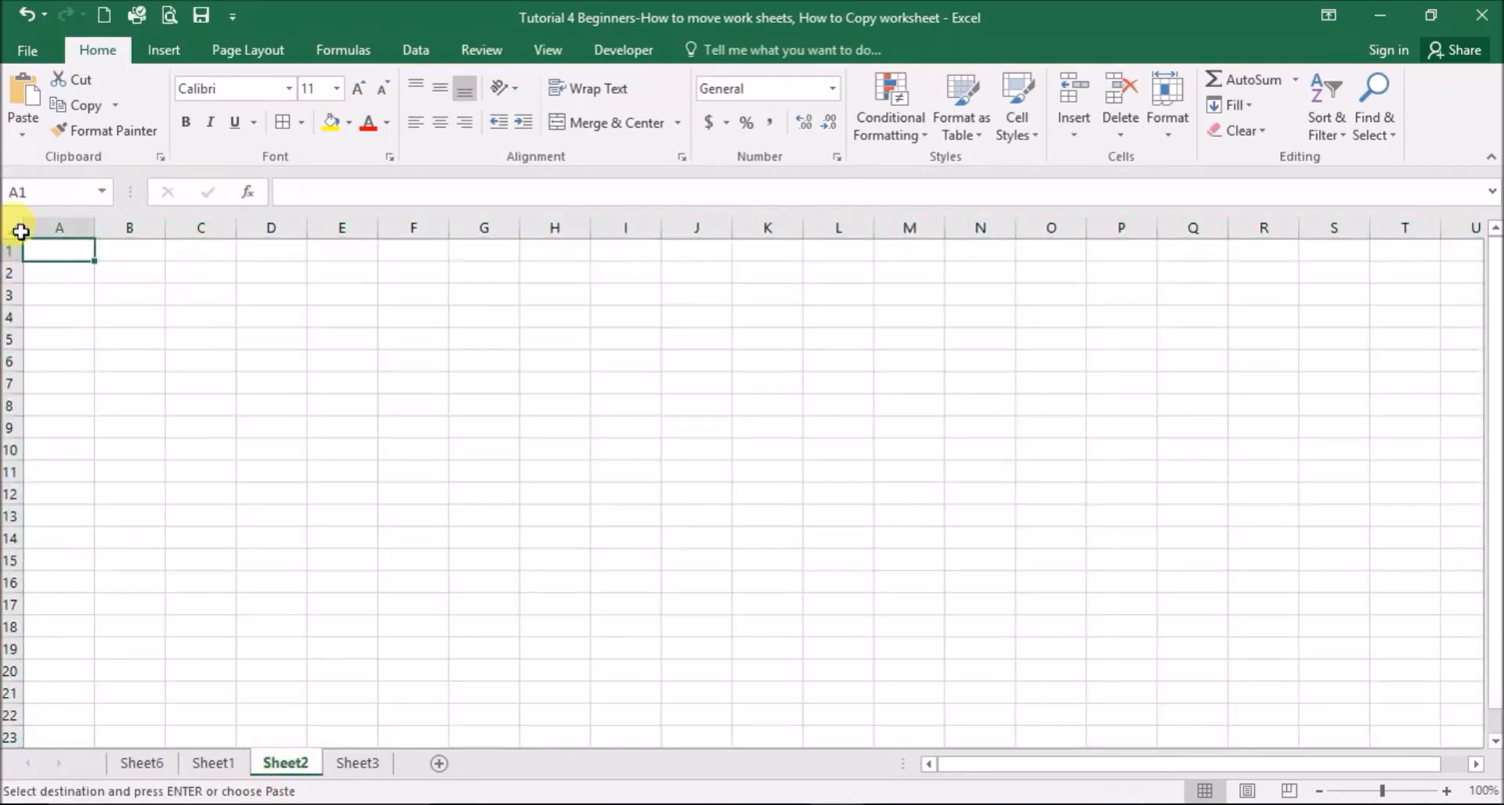
right_click(11, 228)
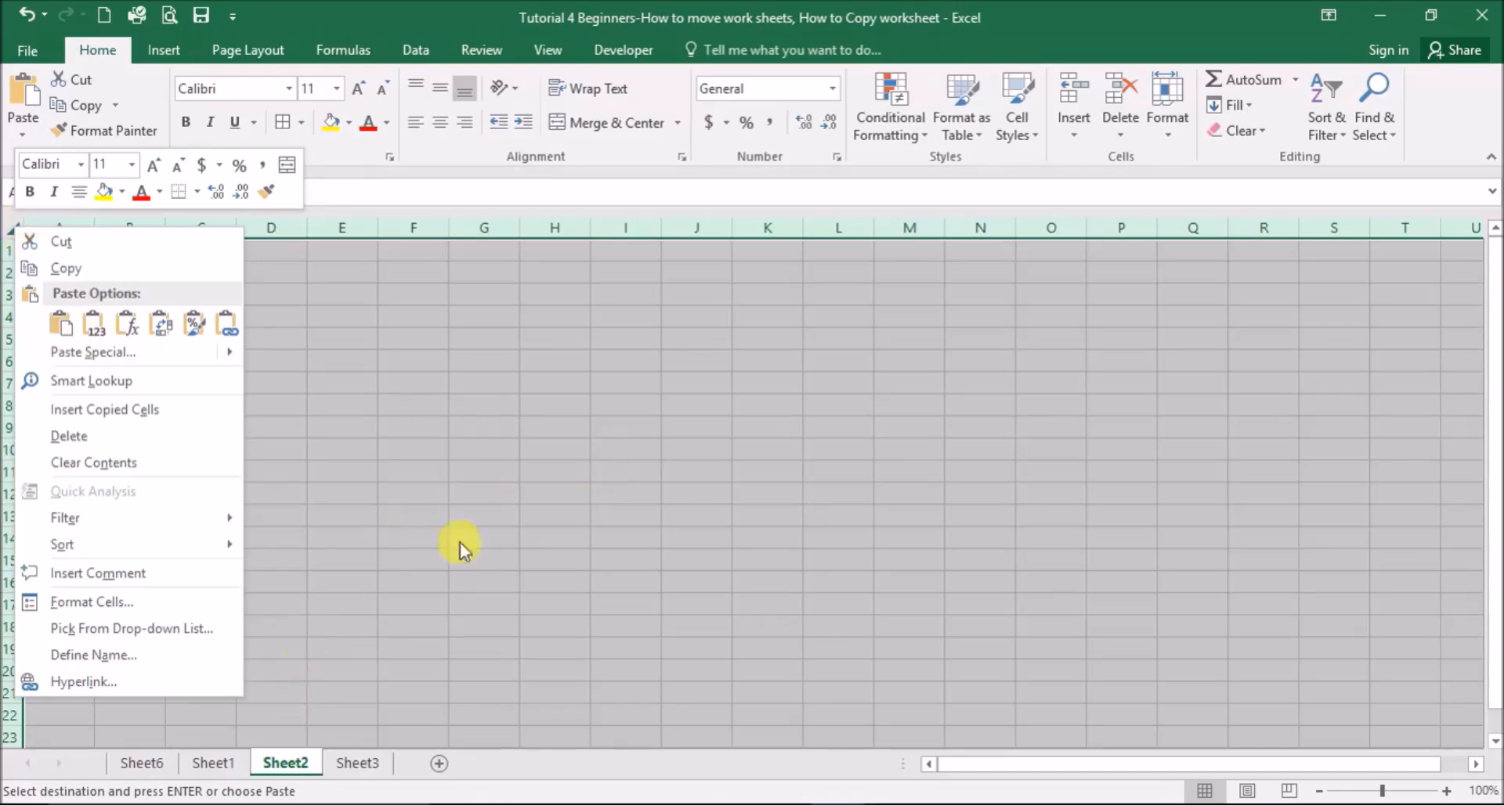
key(Escape)
click(141, 764)
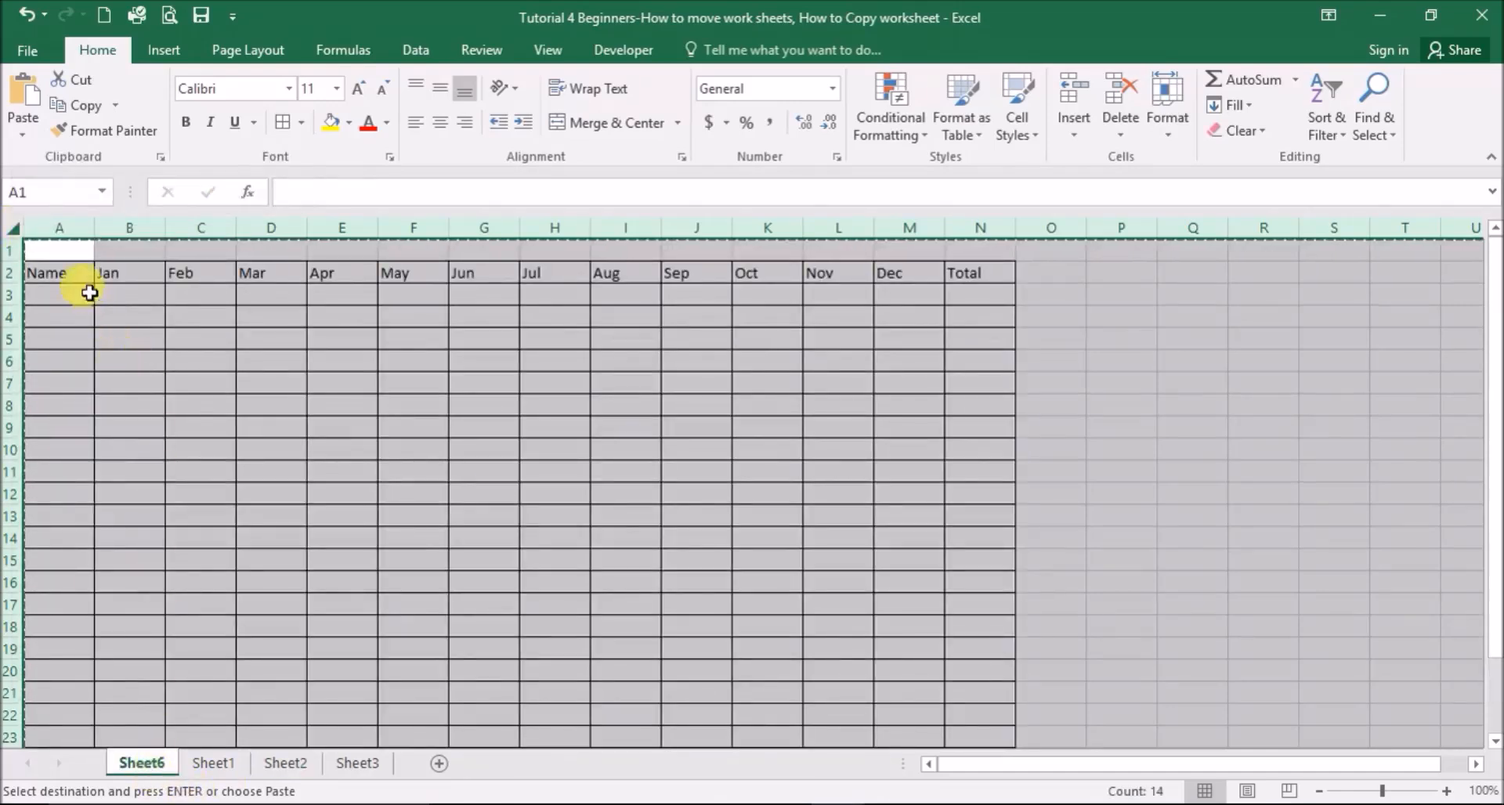
click(208, 763)
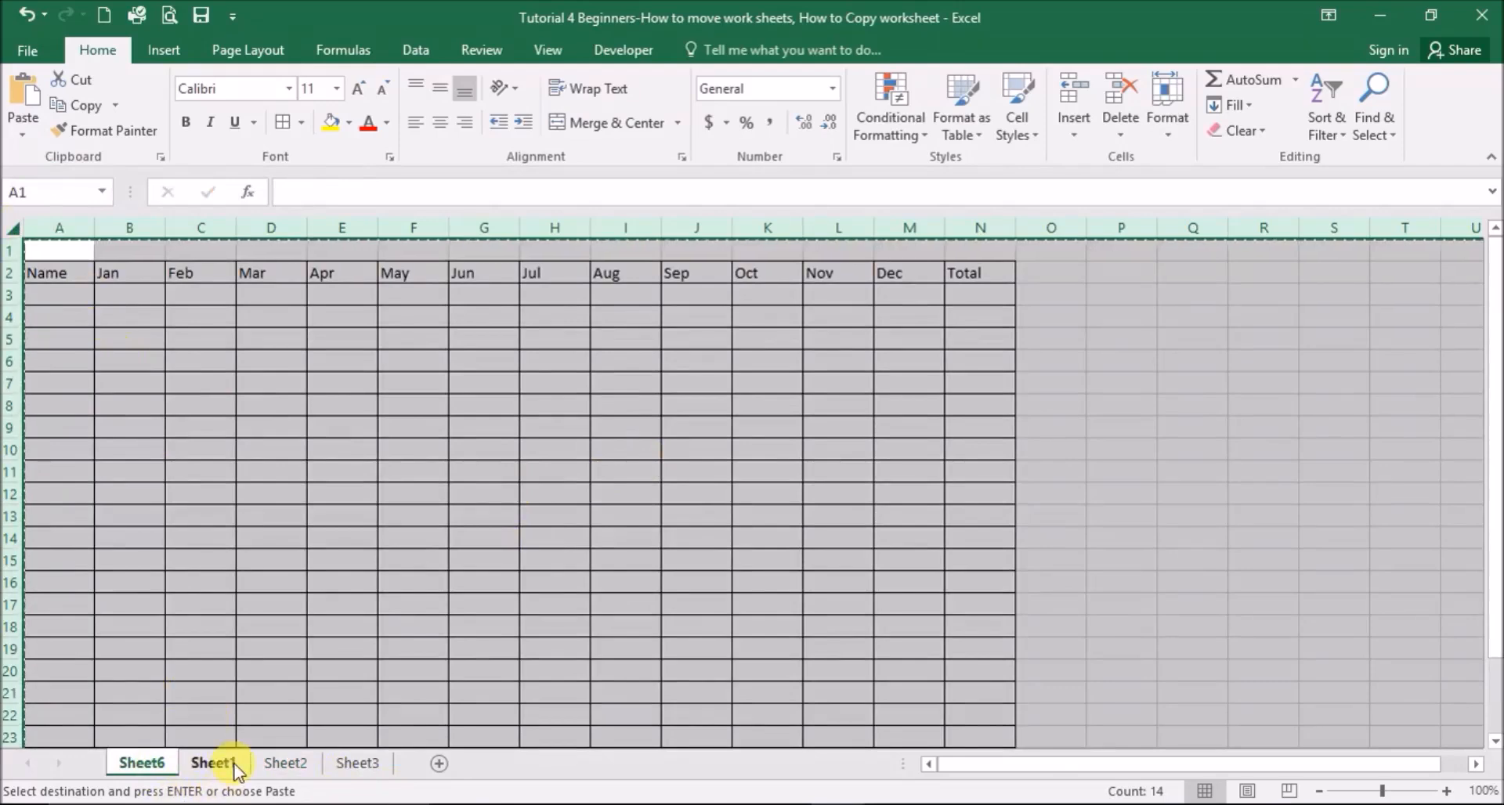
click(141, 764)
- Create a copy of Sheet6 at the end of the workbook, named Sheet6 (2)
right_click(161, 774)
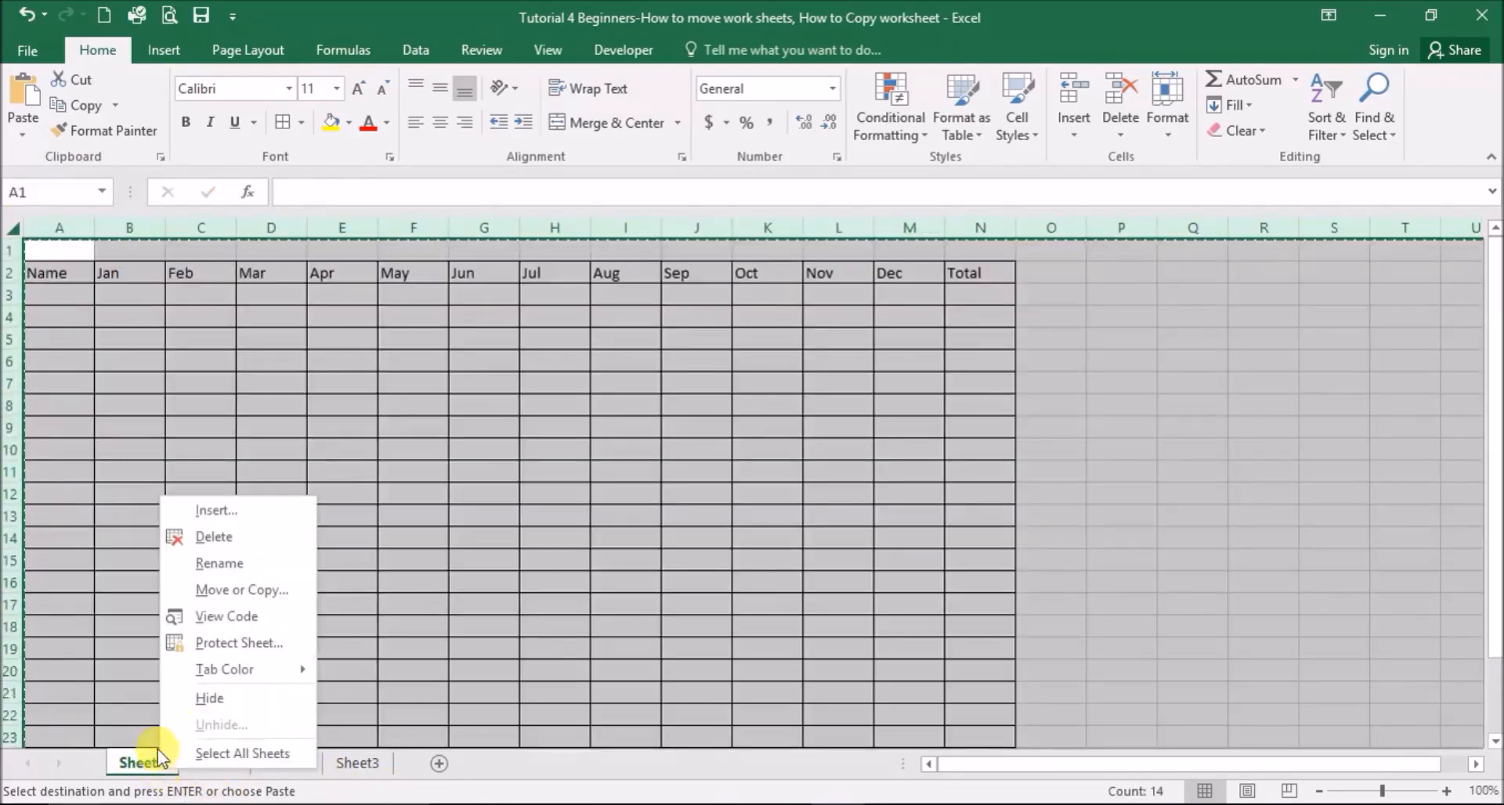
click(241, 589)
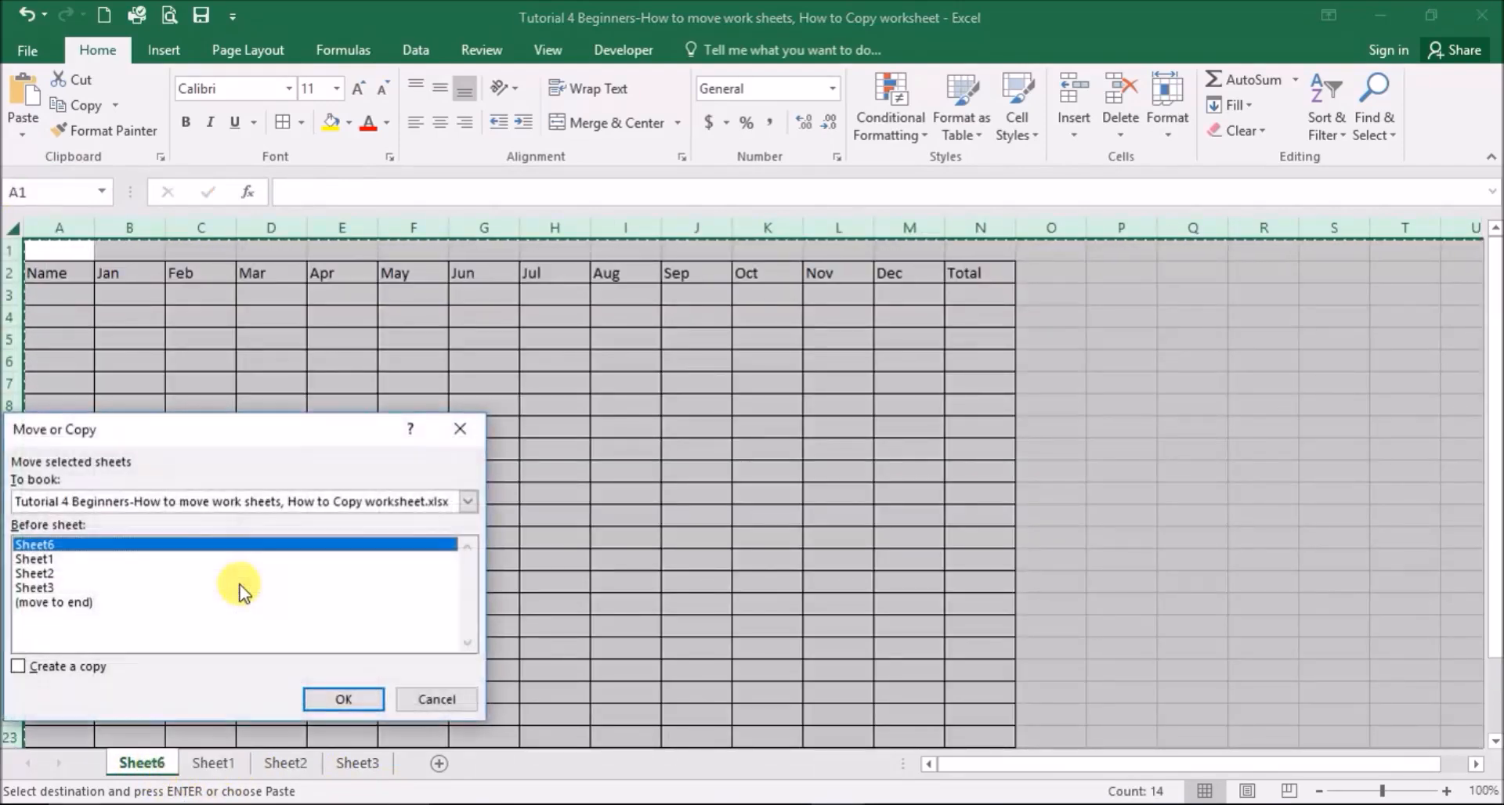
click(50, 604)
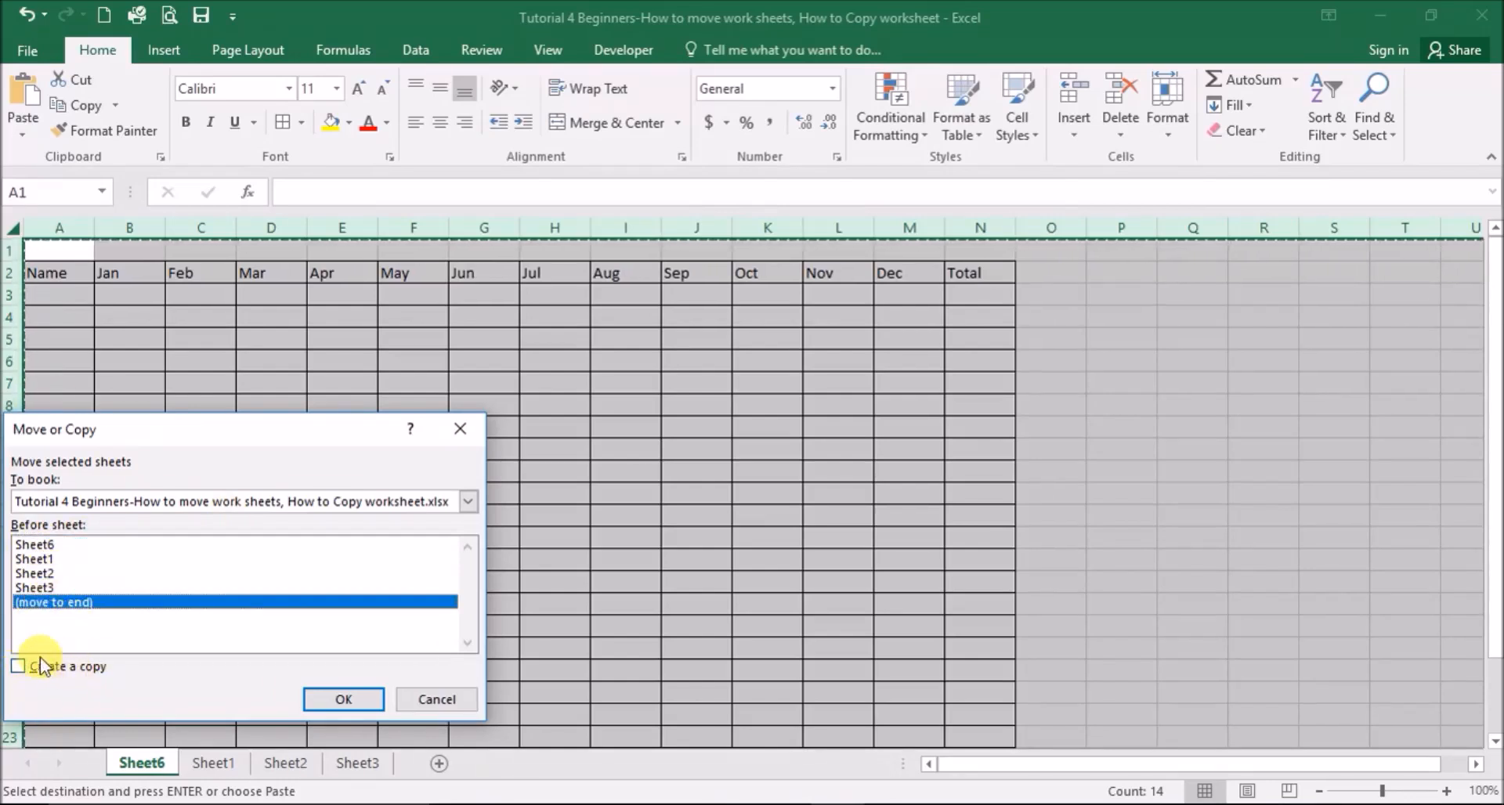
click(20, 667)
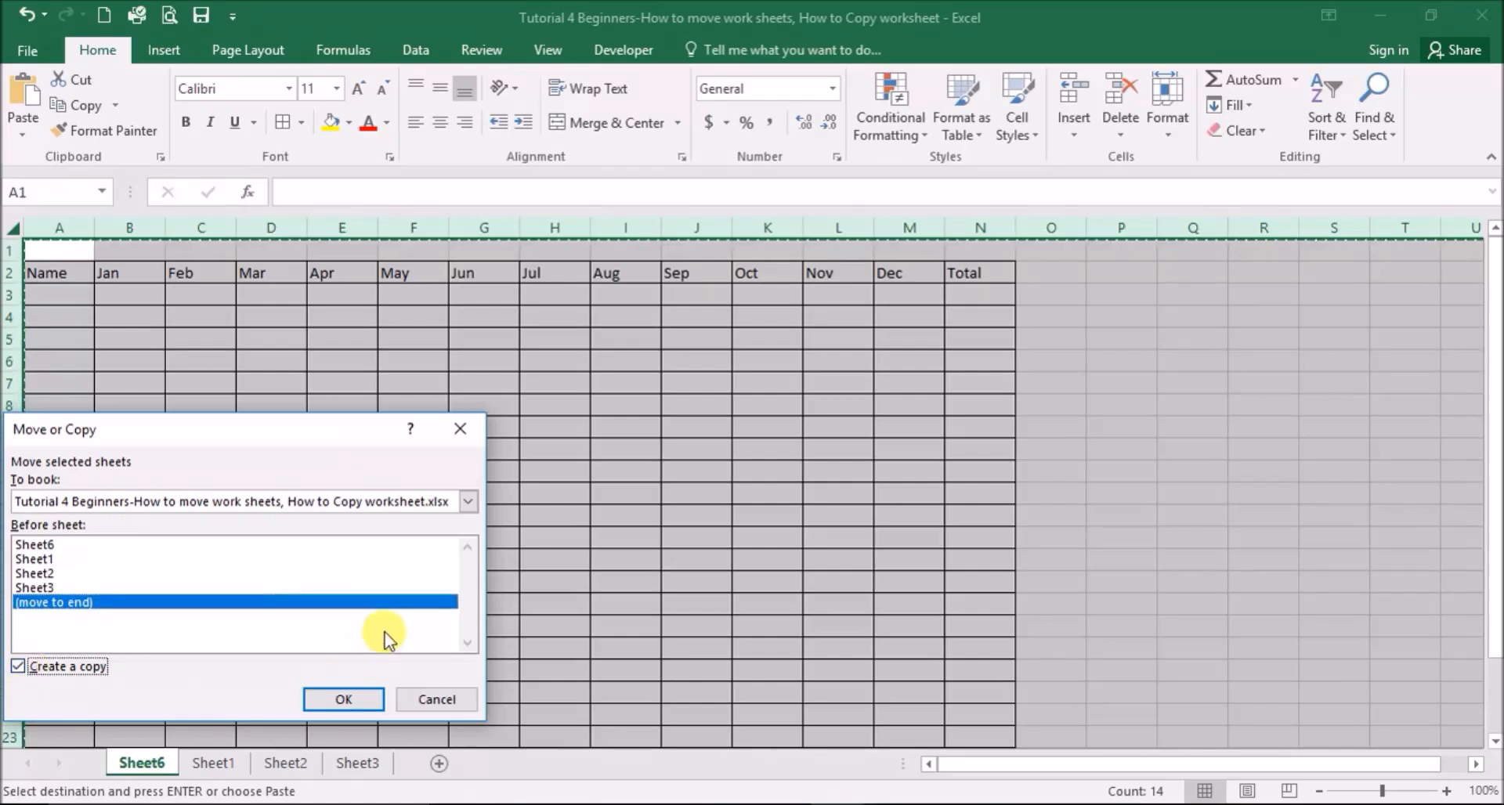
click(342, 700)
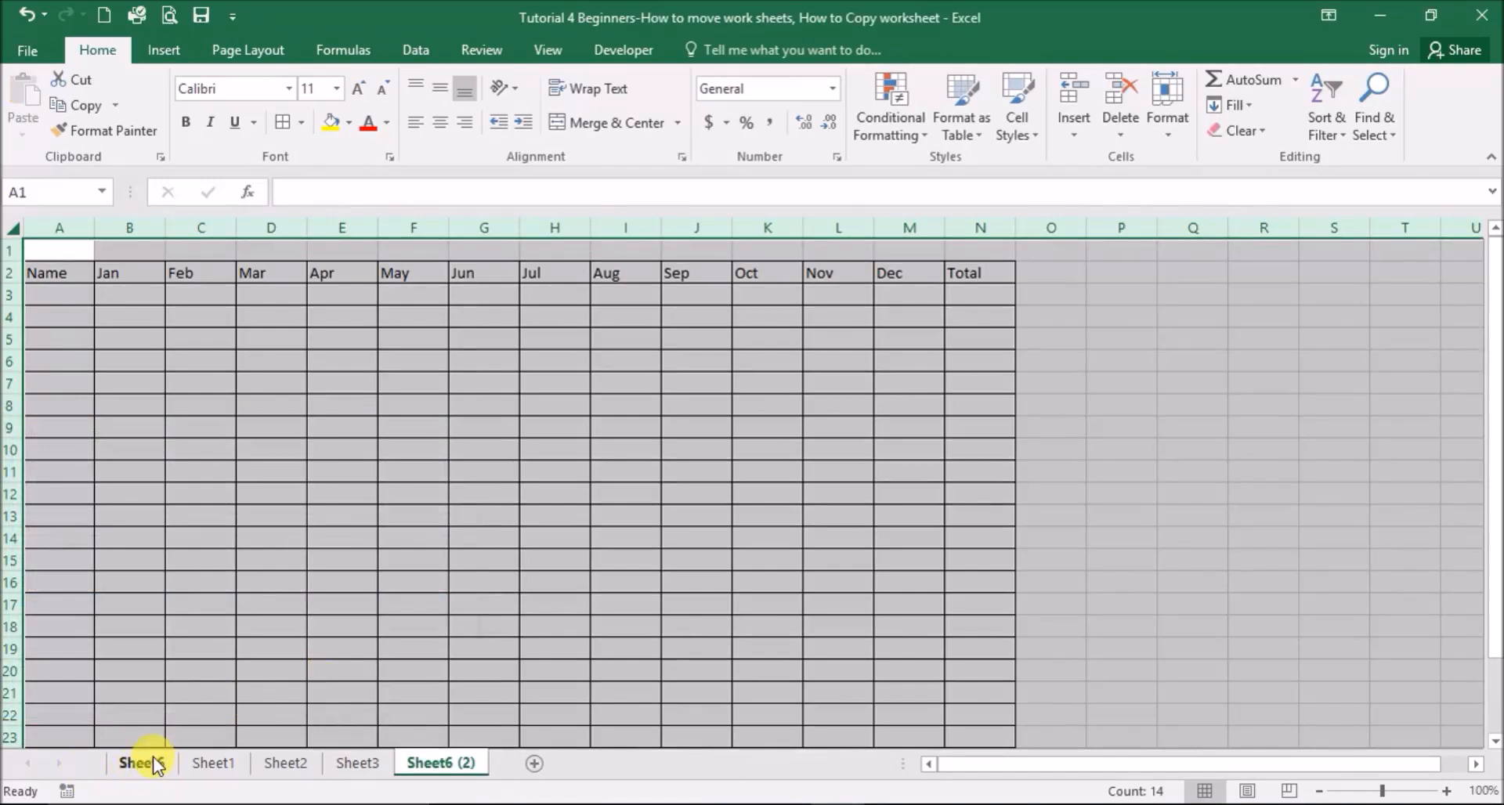
- Rename the Sheet6 tab to Bappa
double_click(467, 764)
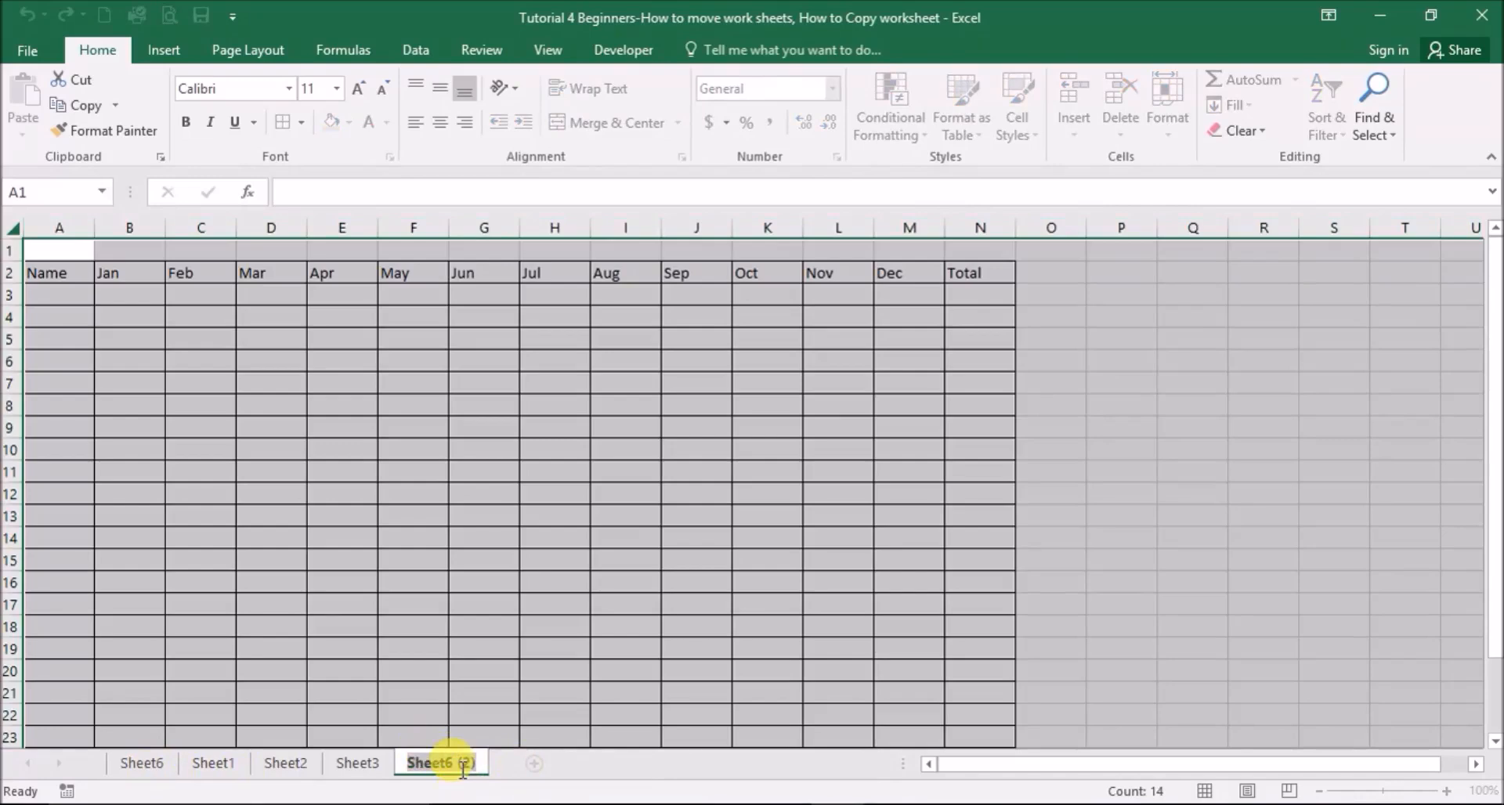
click(474, 563)
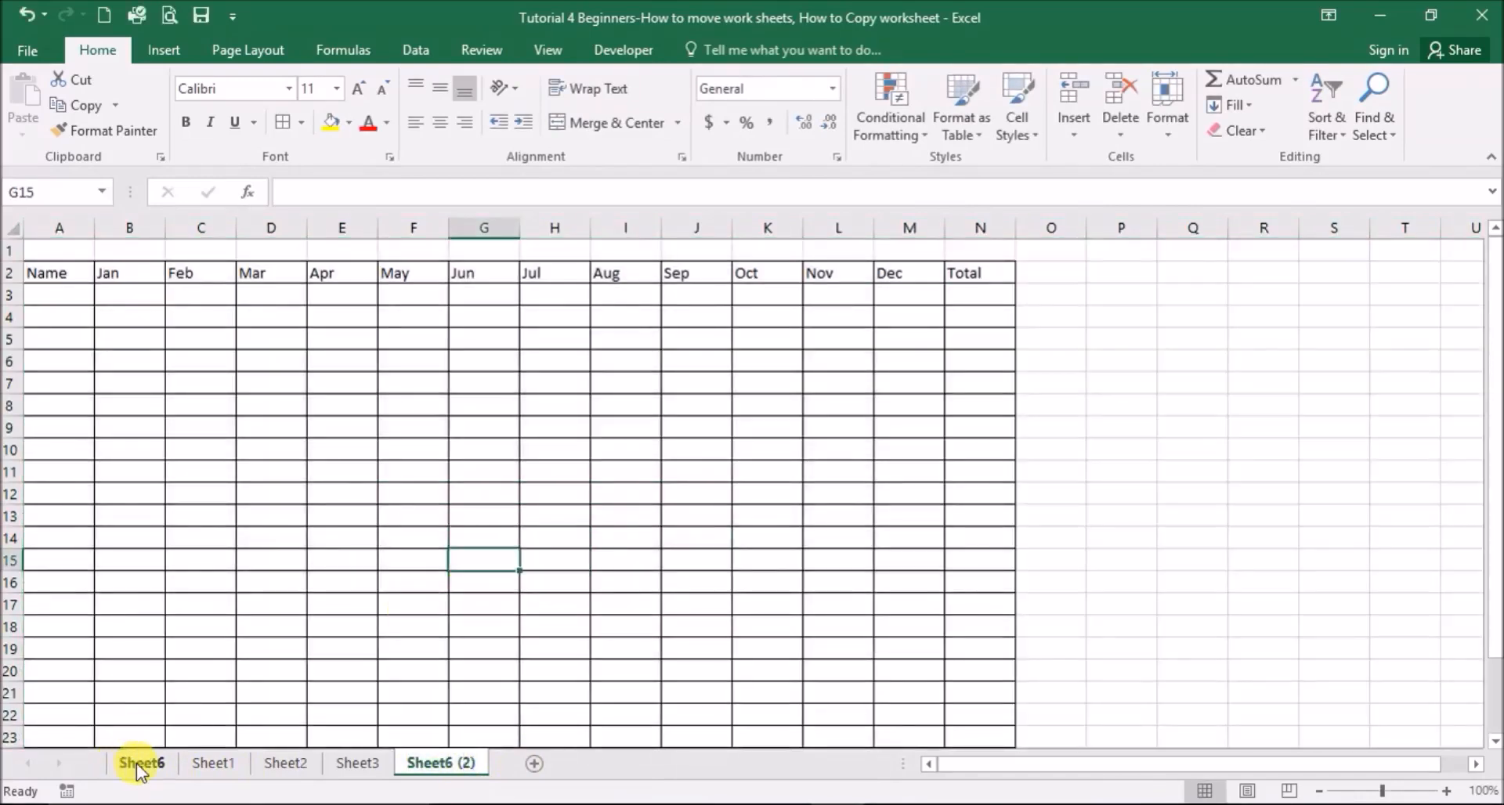
click(138, 769)
click(444, 769)
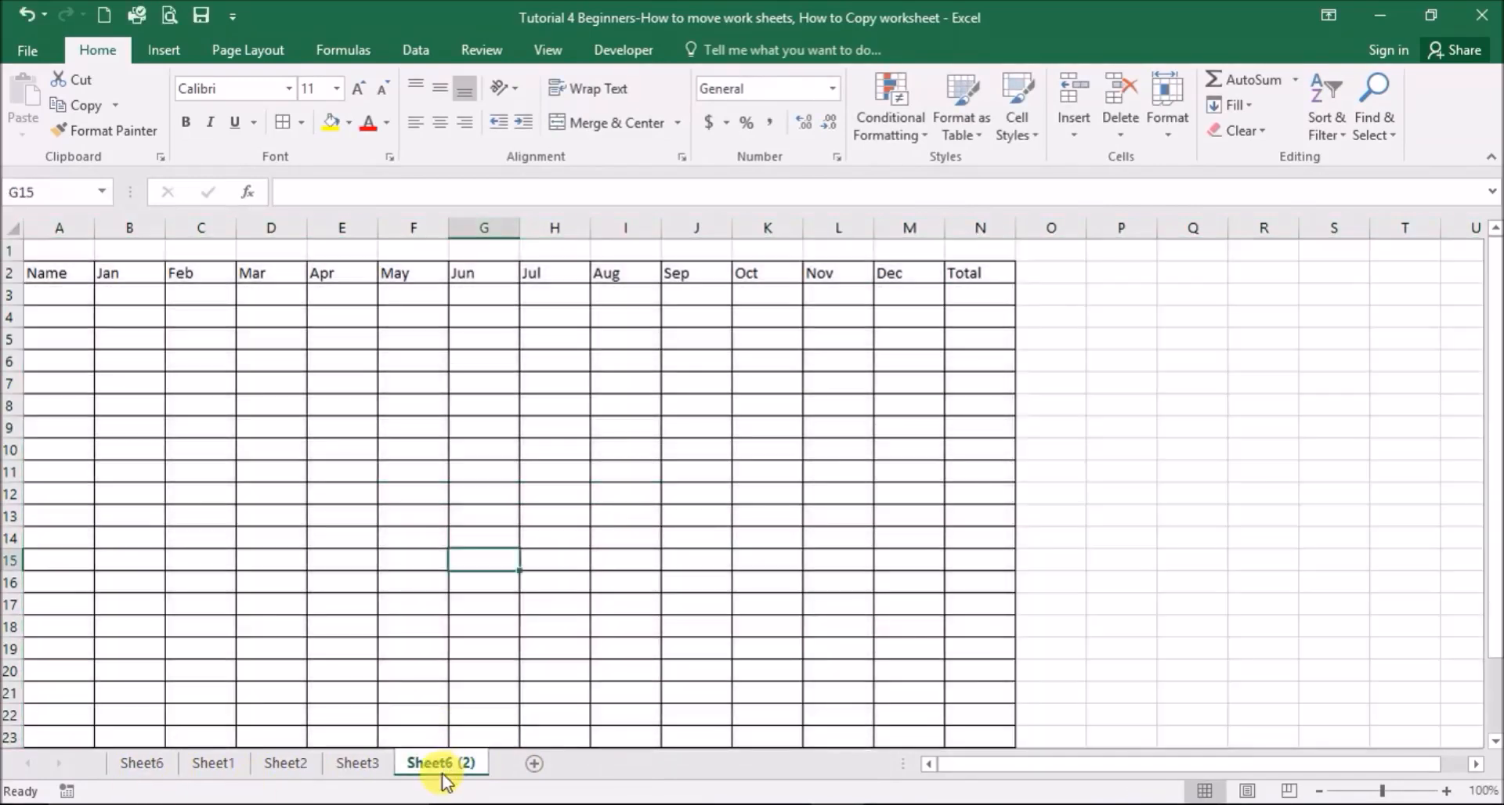
click(141, 766)
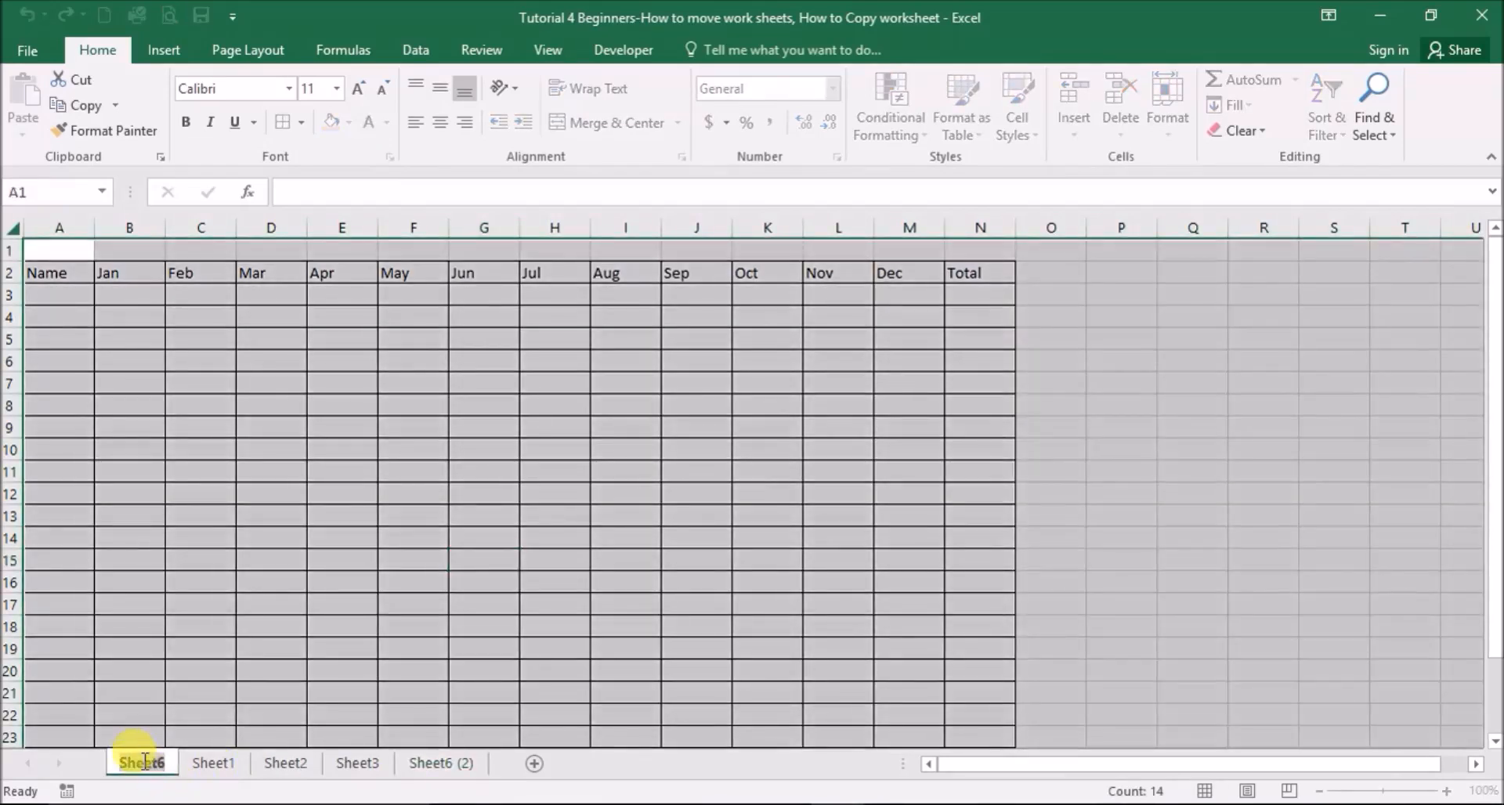
text(Bappa)
key(Return)
- Rename Sheet6 (2) to Bapa after the duplicate-name warning for Bappa
click(403, 766)
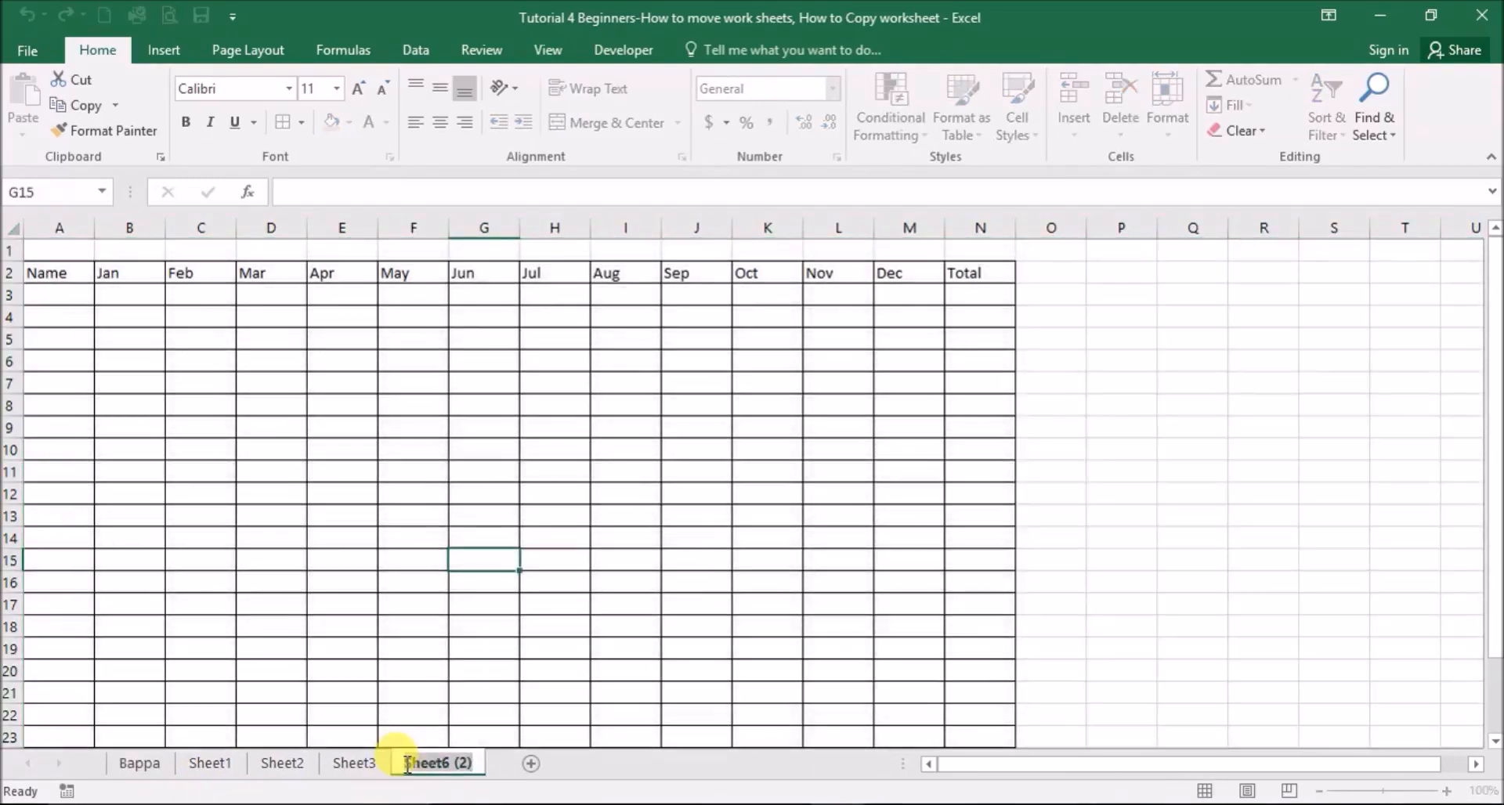
text(Bappa)
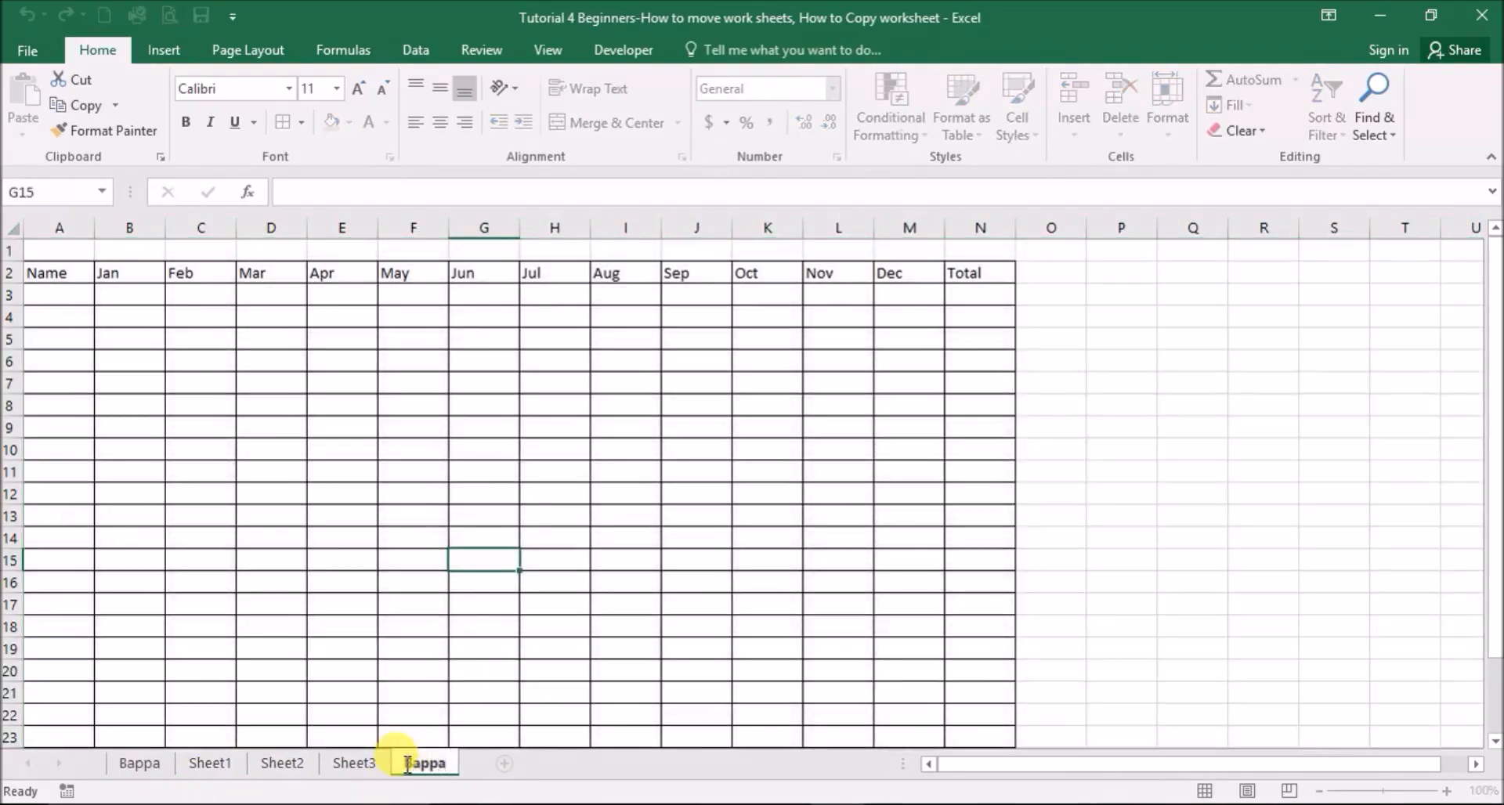
click(957, 483)
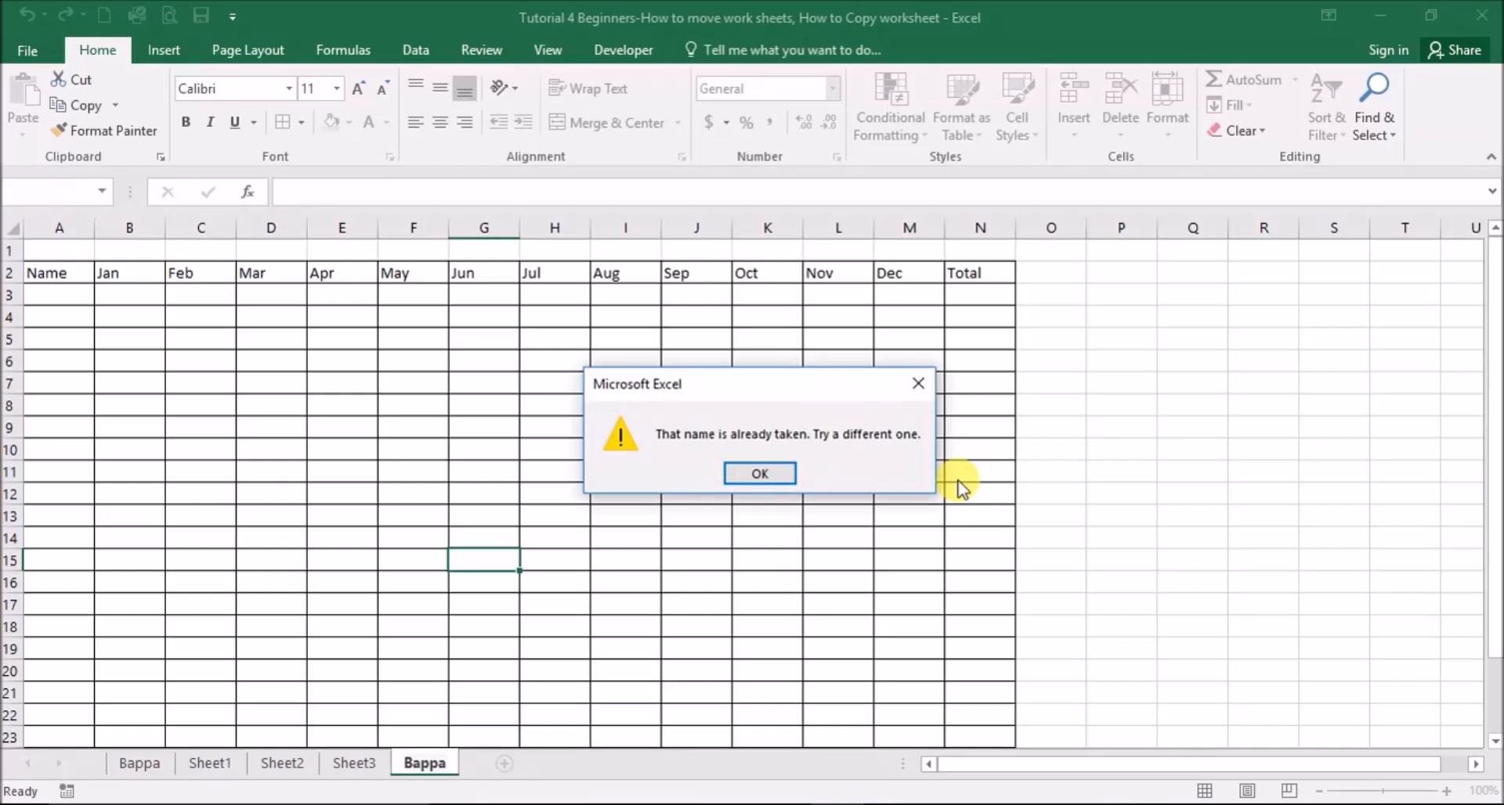
click(757, 473)
click(548, 614)
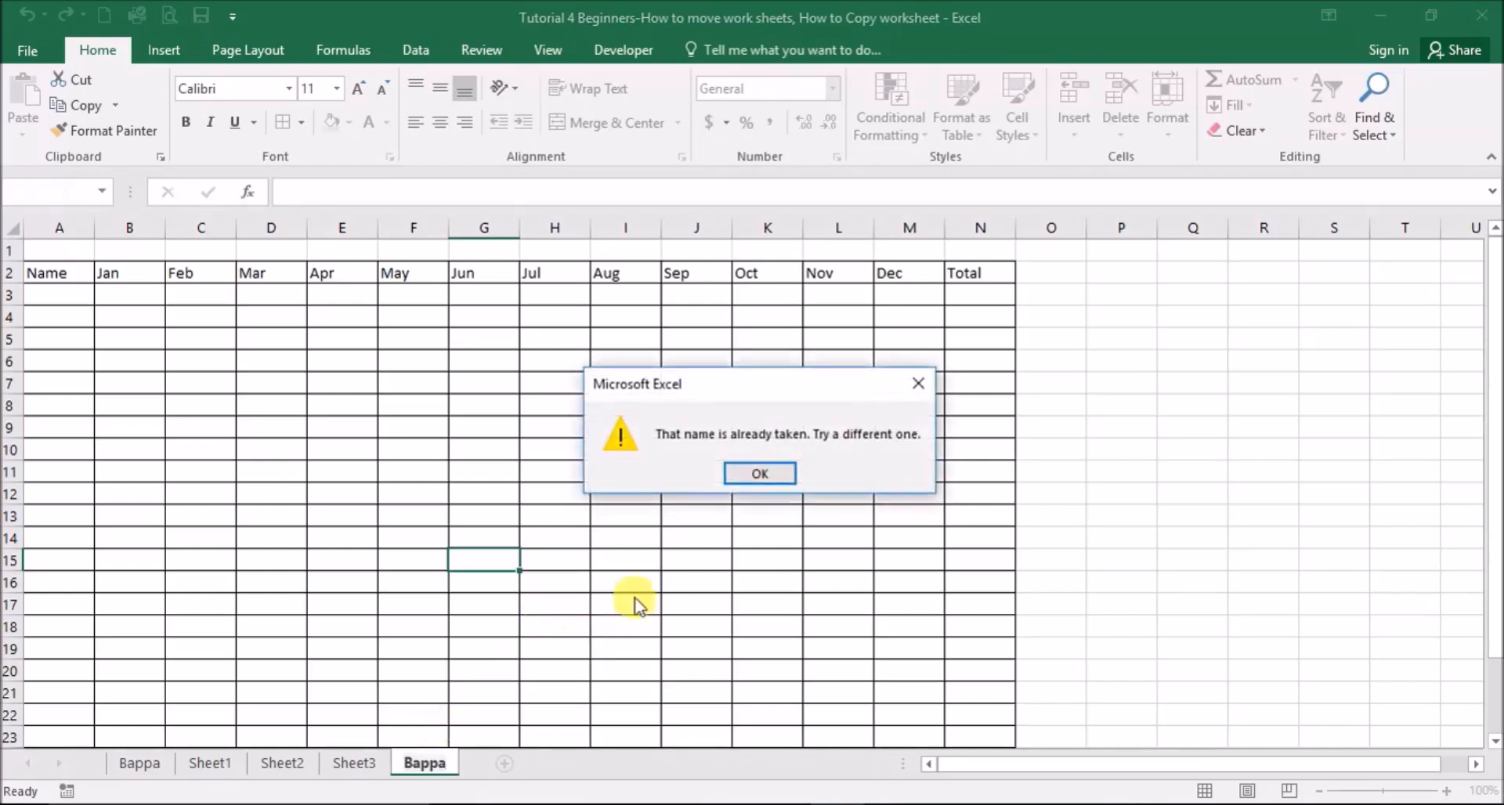
click(757, 473)
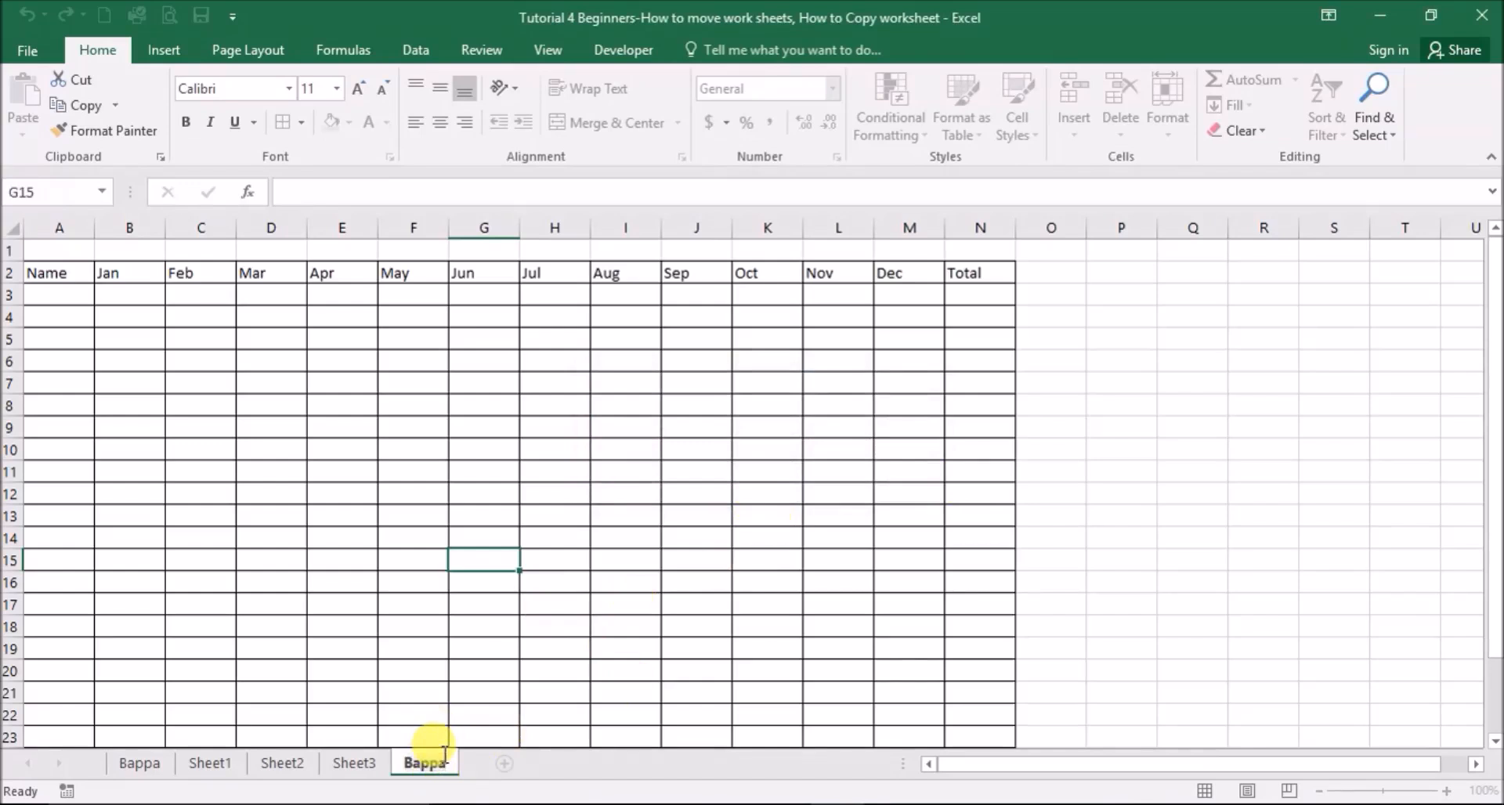
key(BackSpace)
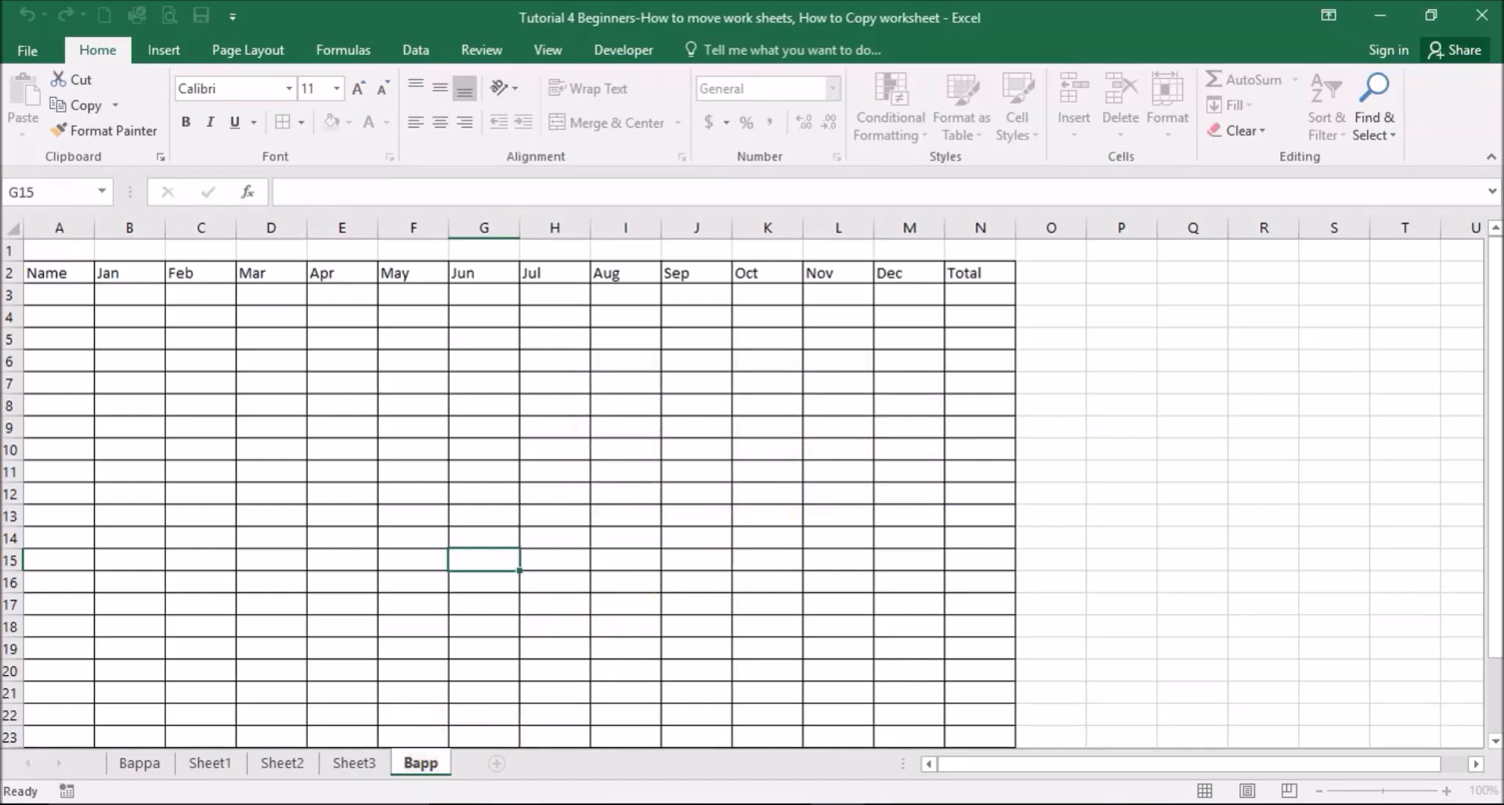
key(BackSpace)
click(691, 361)
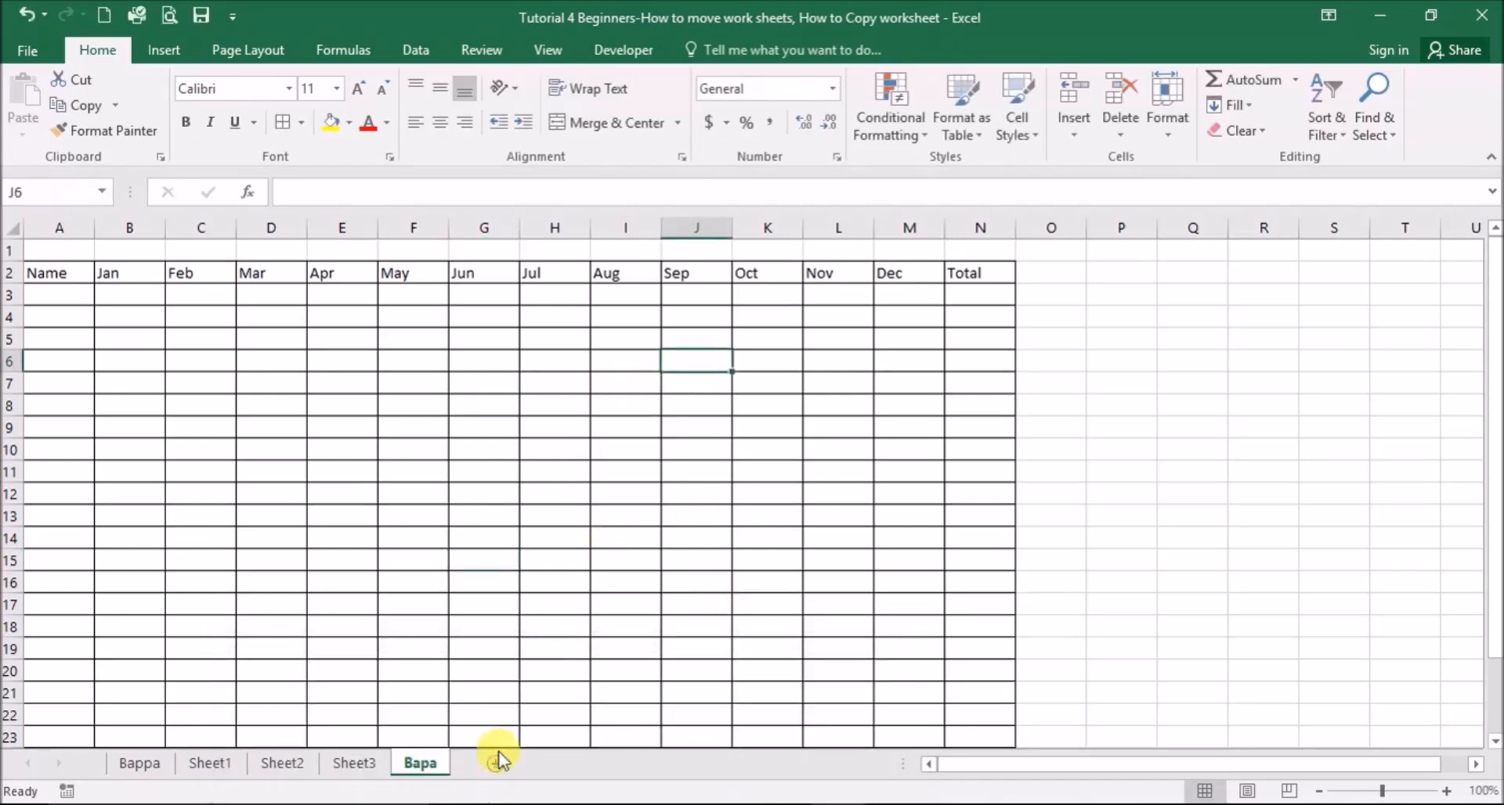
- Copy the Bappa sheet to the end of the workbook as Bappa (2)
right_click(141, 762)
click(40, 672)
click(38, 623)
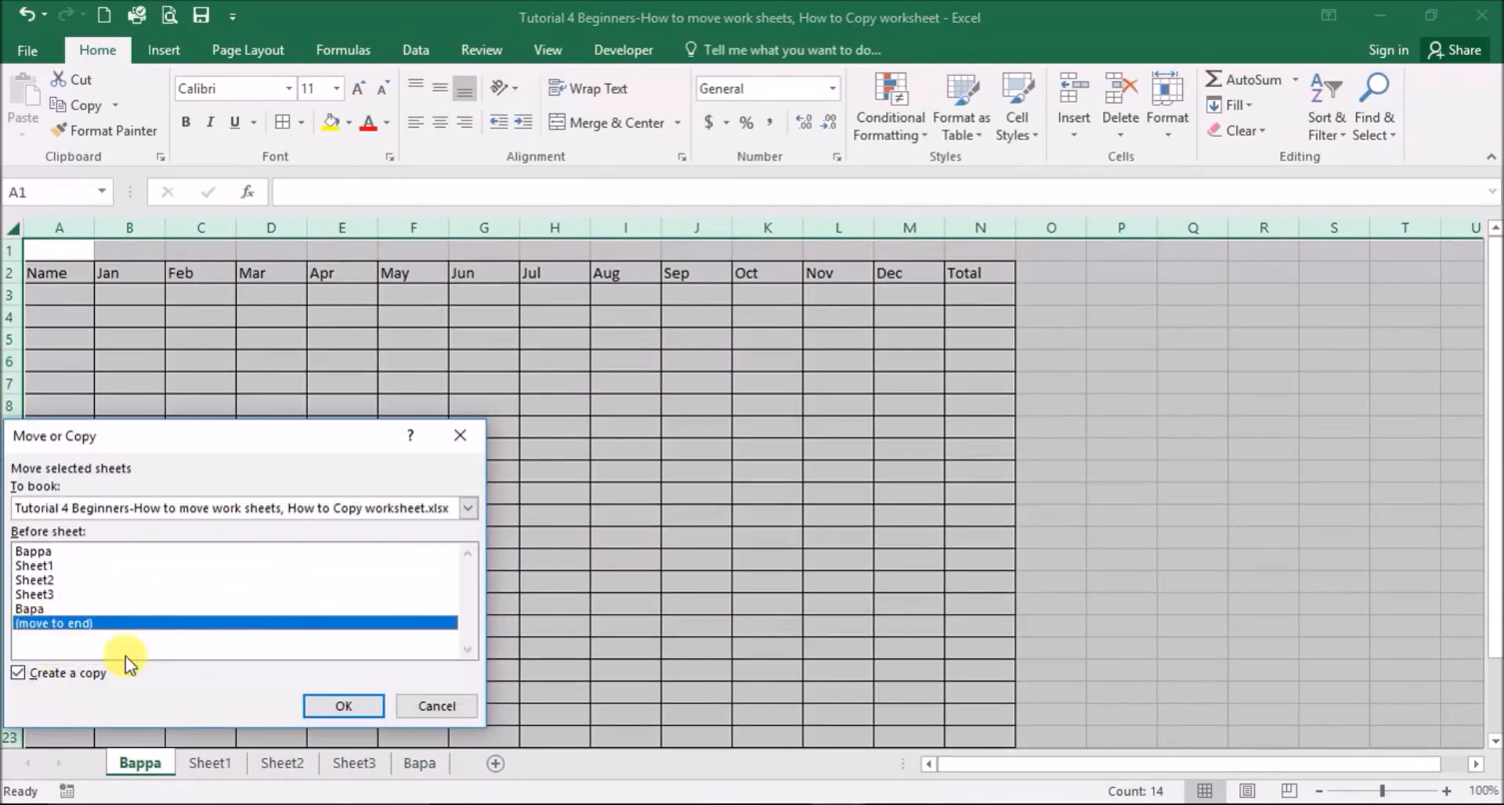
click(345, 707)
click(698, 494)
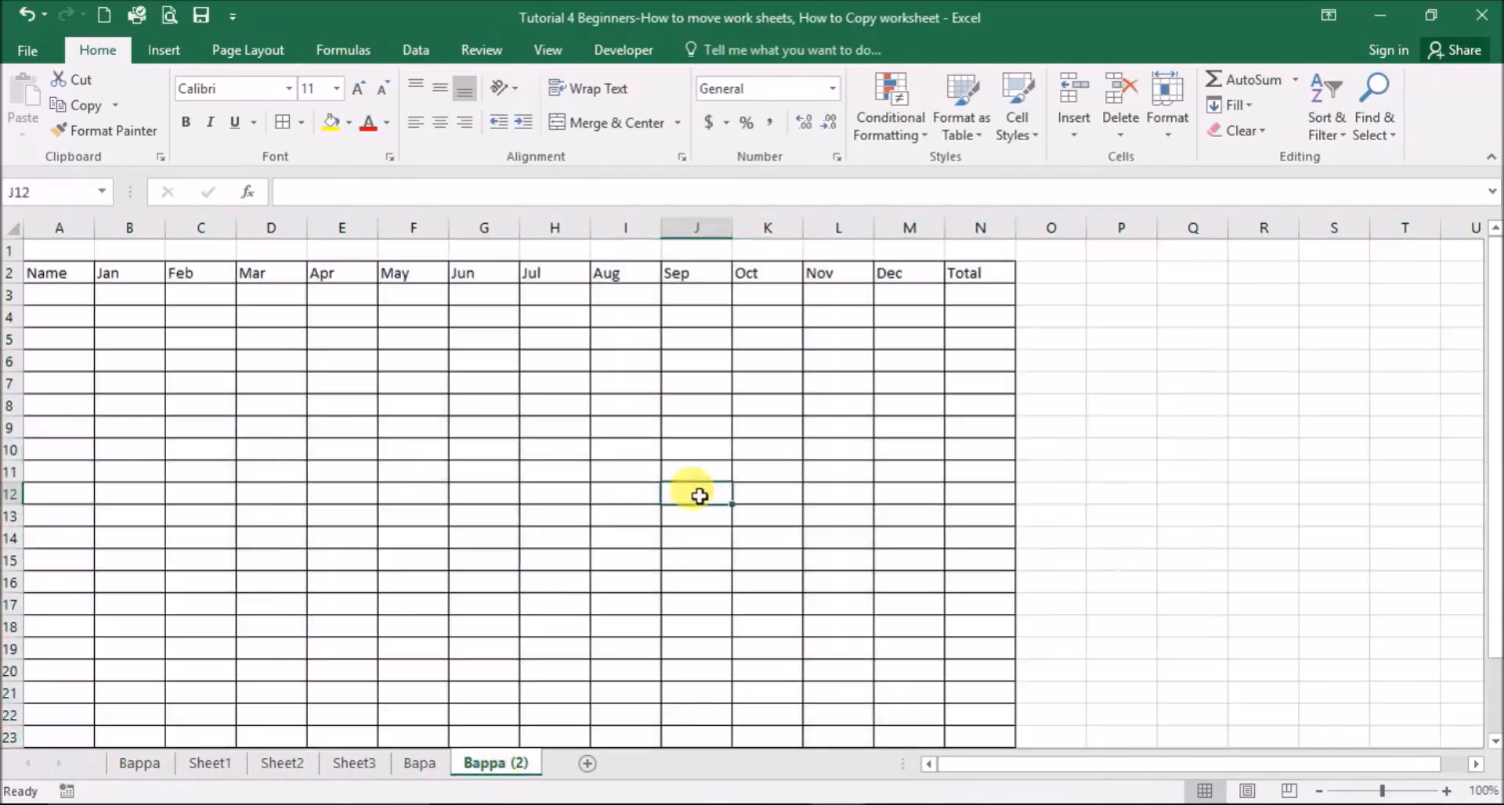
- Delete the Bapa sheet and return to Bappa
right_click(444, 768)
click(493, 539)
click(713, 474)
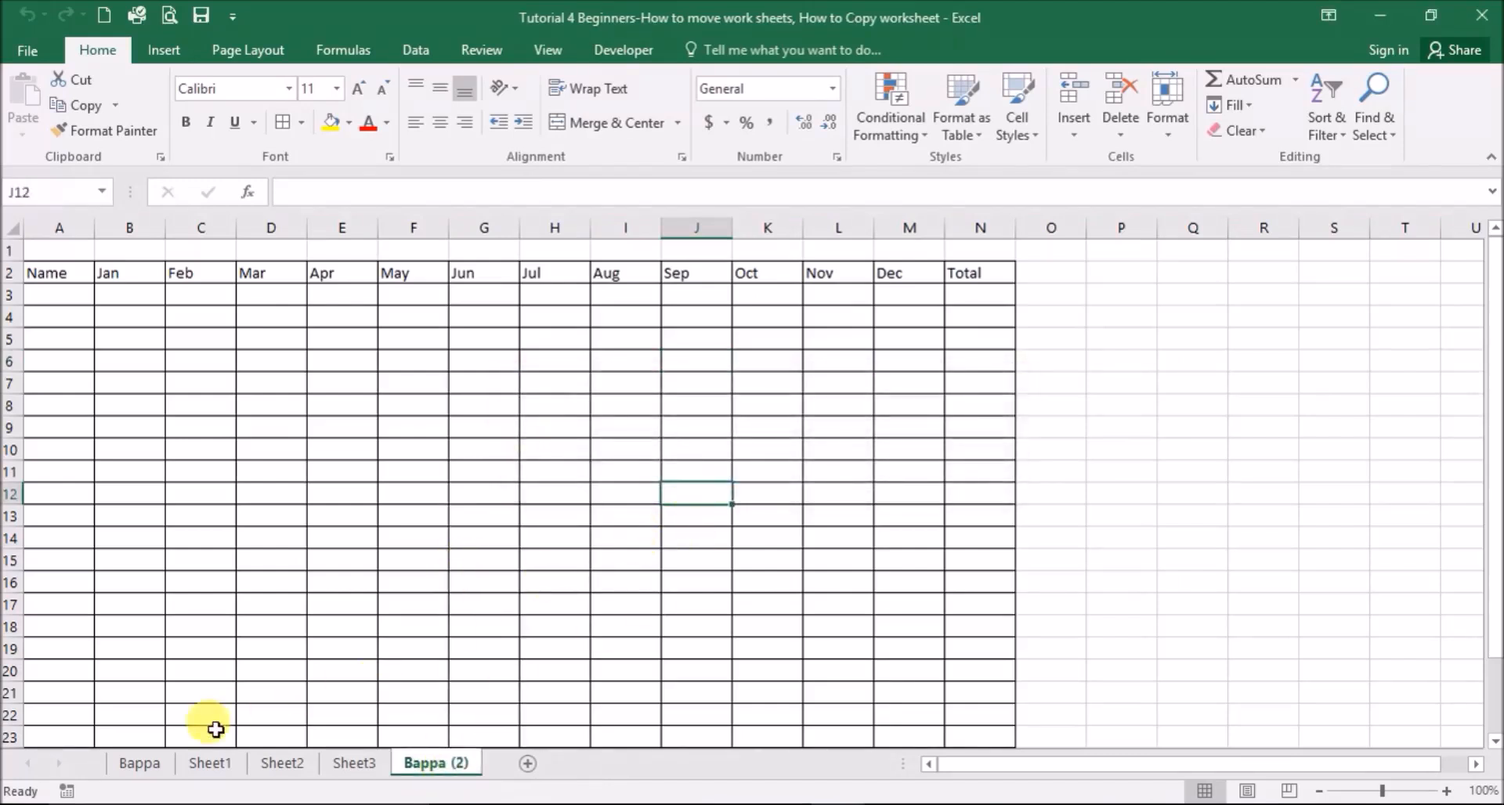
click(139, 765)
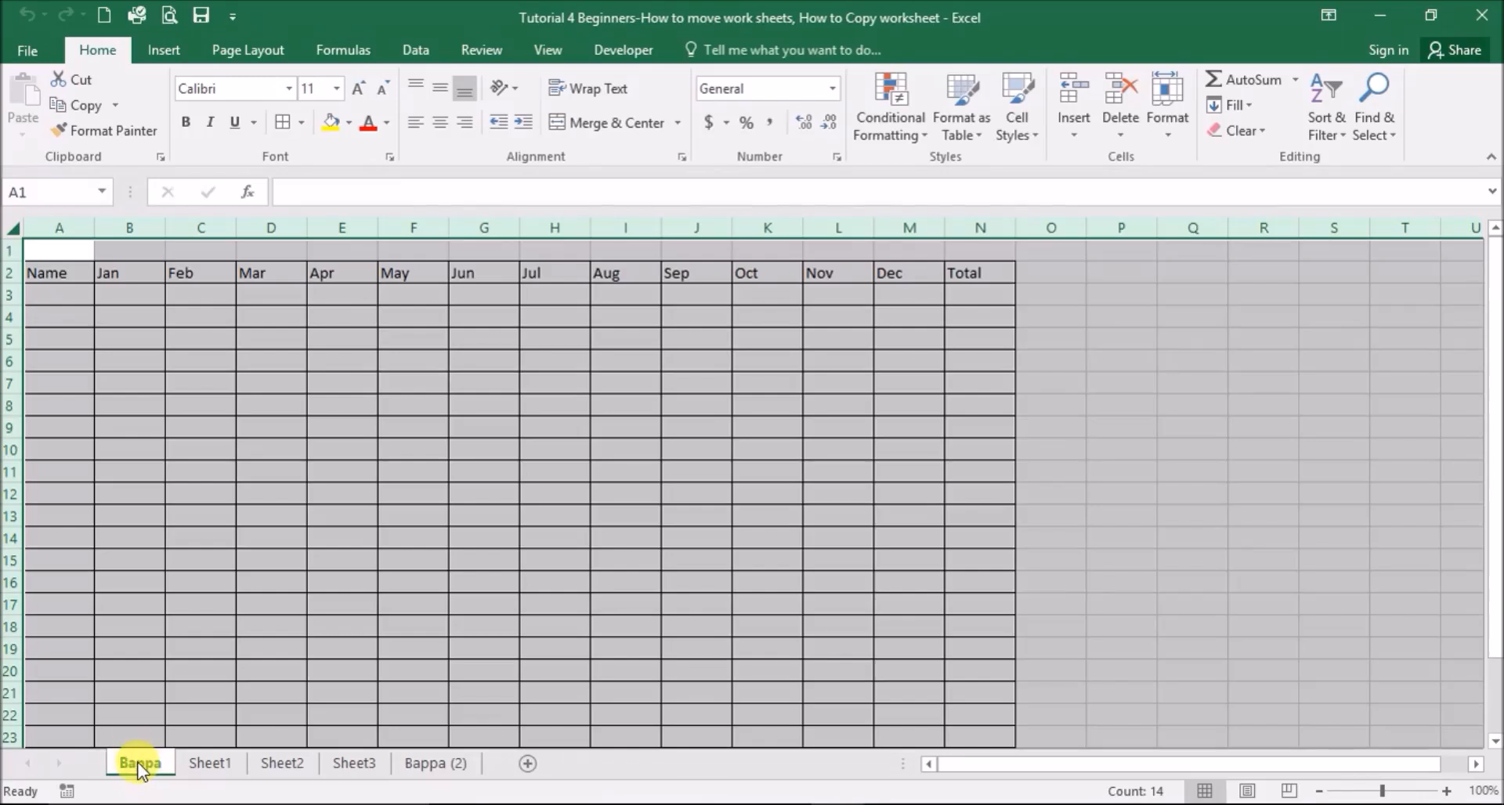
- Ctrl-drag the Bappa tab to the end, creating a Bappa (3) copy
drag(138, 766, 138, 765)
drag(138, 765, 501, 766)
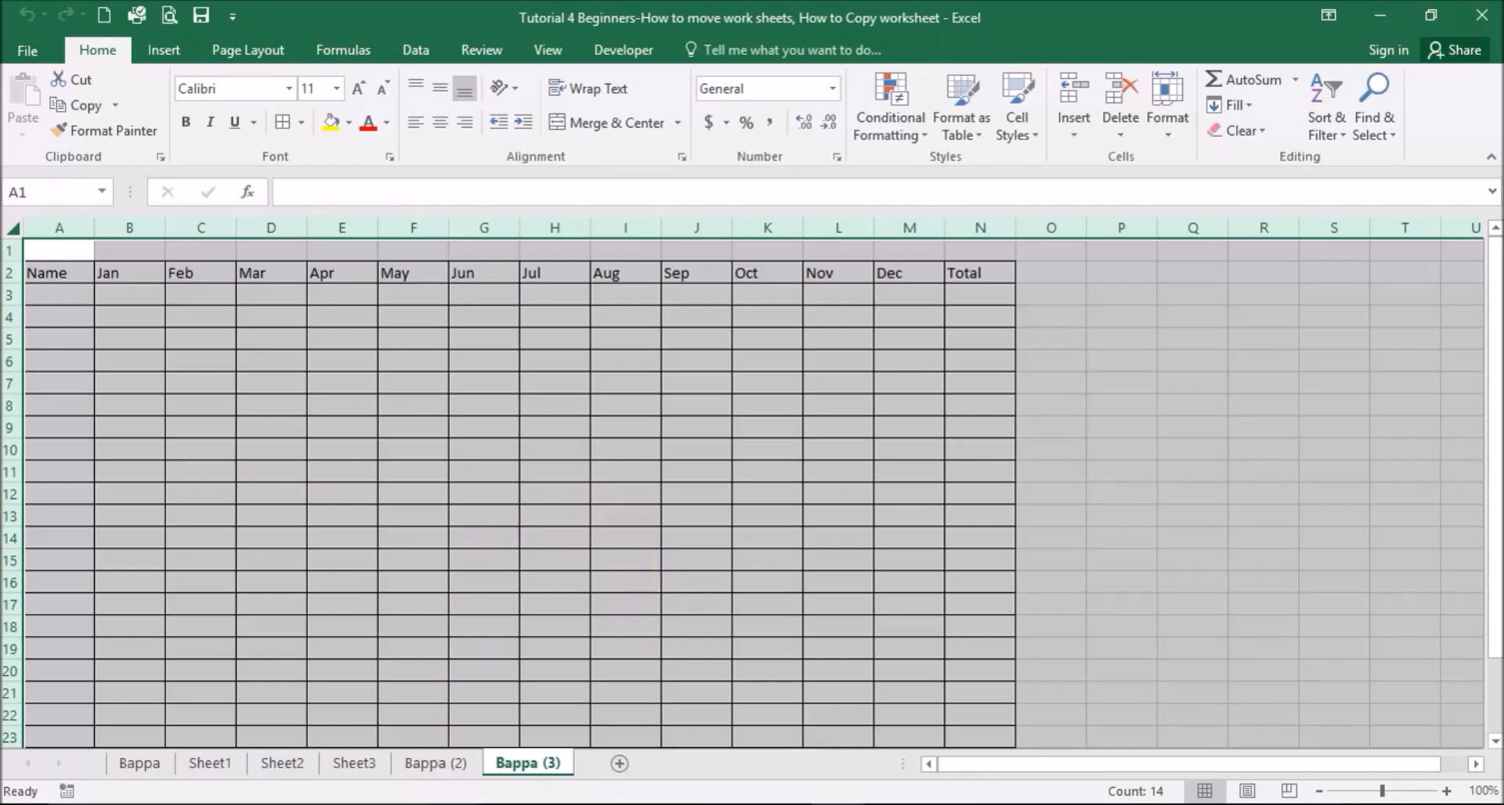
click(436, 764)
click(508, 767)
- Delete the Bappa (3) and Bappa (2) sheets, then show Sheet1
right_click(507, 767)
click(599, 533)
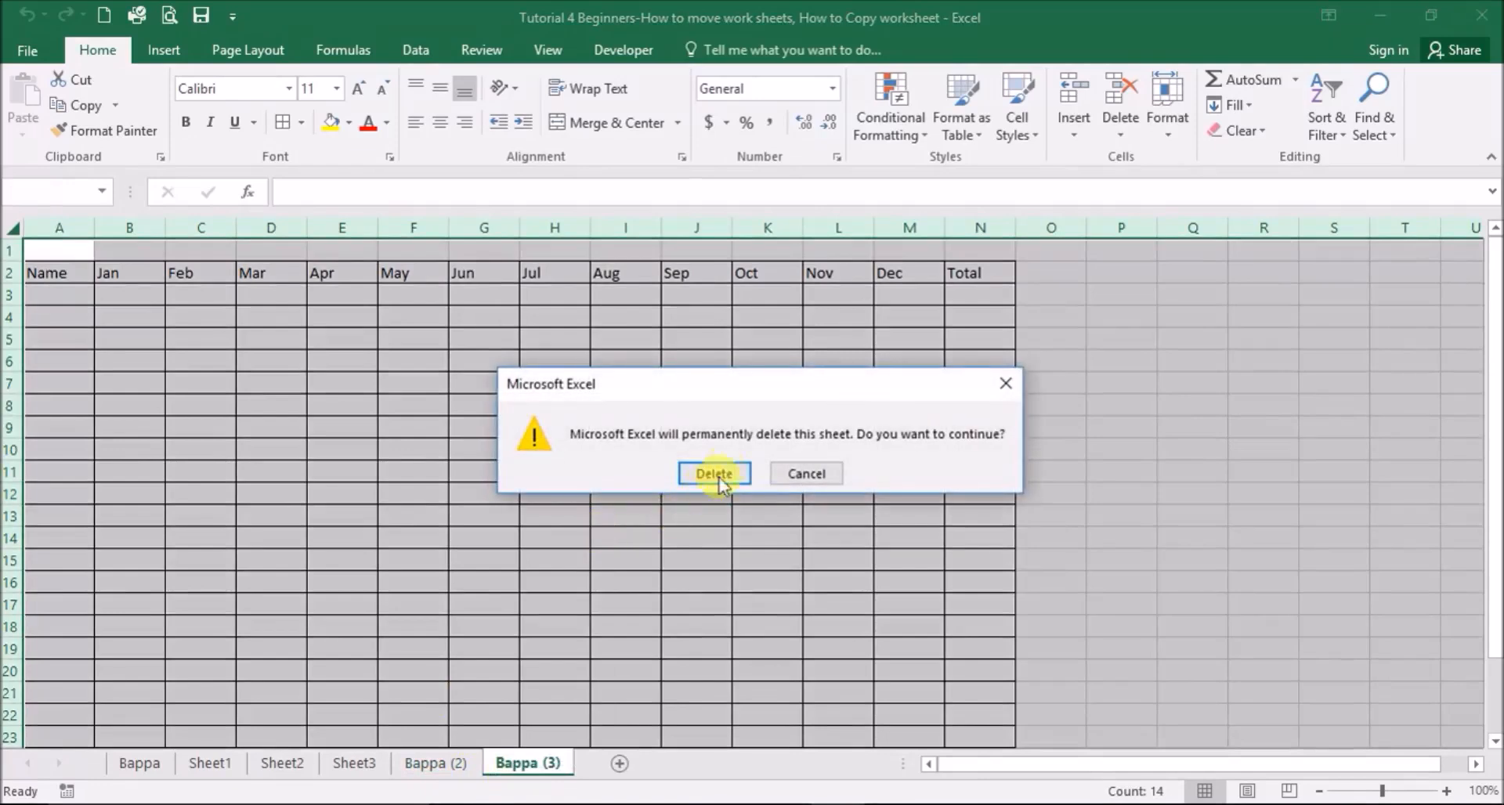
click(712, 480)
right_click(420, 763)
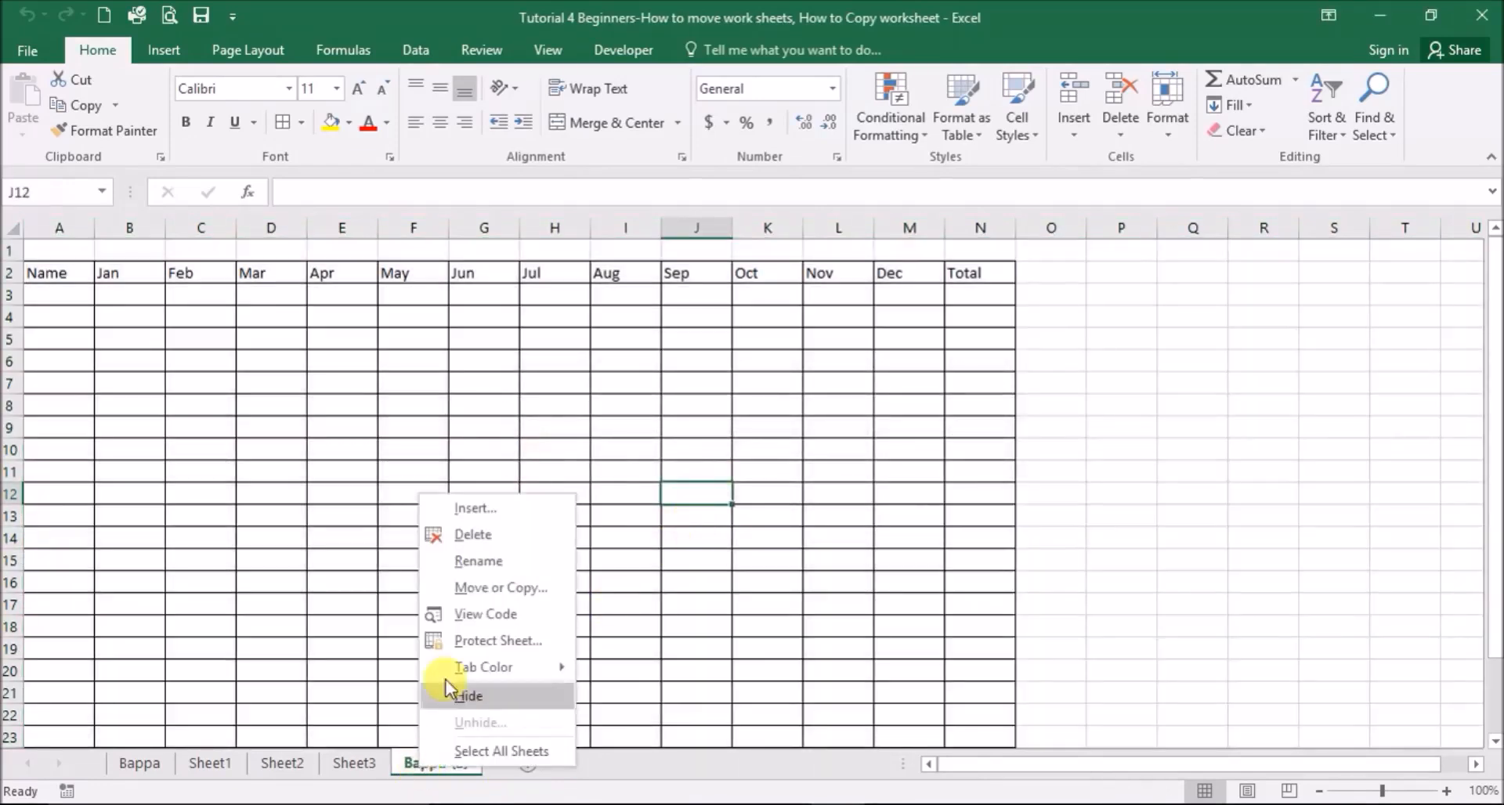
click(475, 534)
click(710, 477)
click(218, 763)
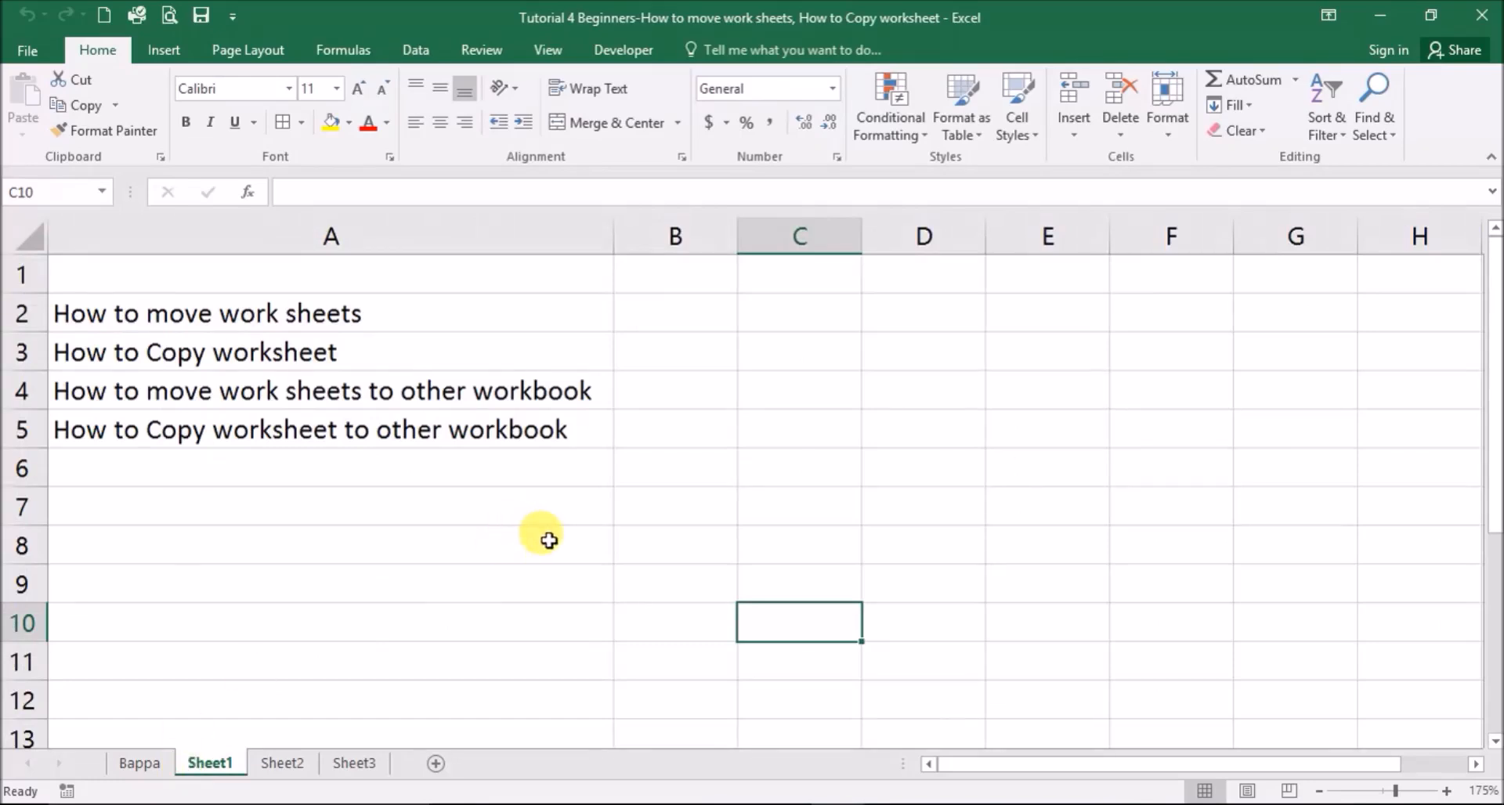
- Copy Sheet1 into Tutorial Organize.xlsx, placing it before that workbook's Sheet1
right_click(219, 761)
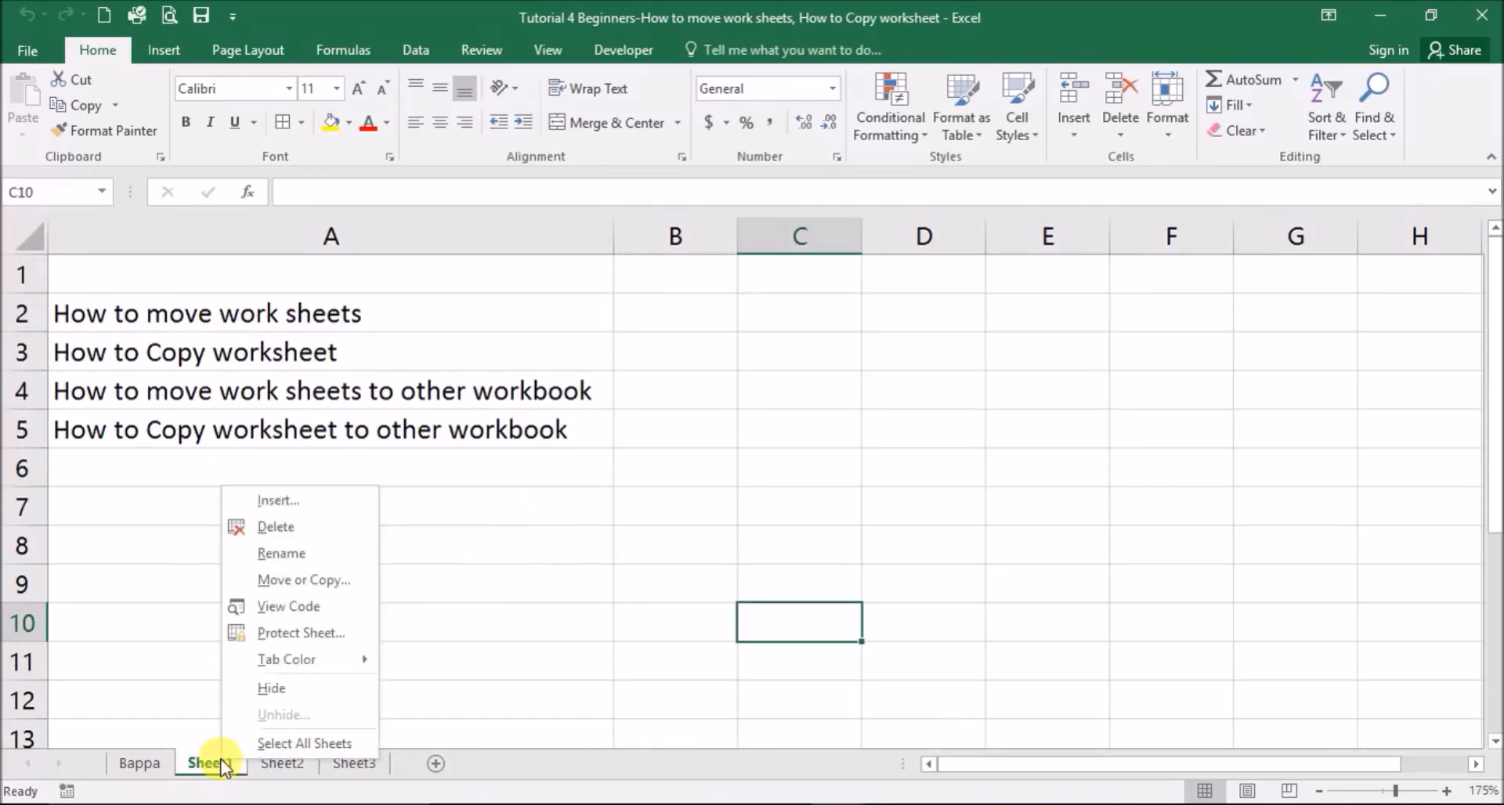
click(275, 583)
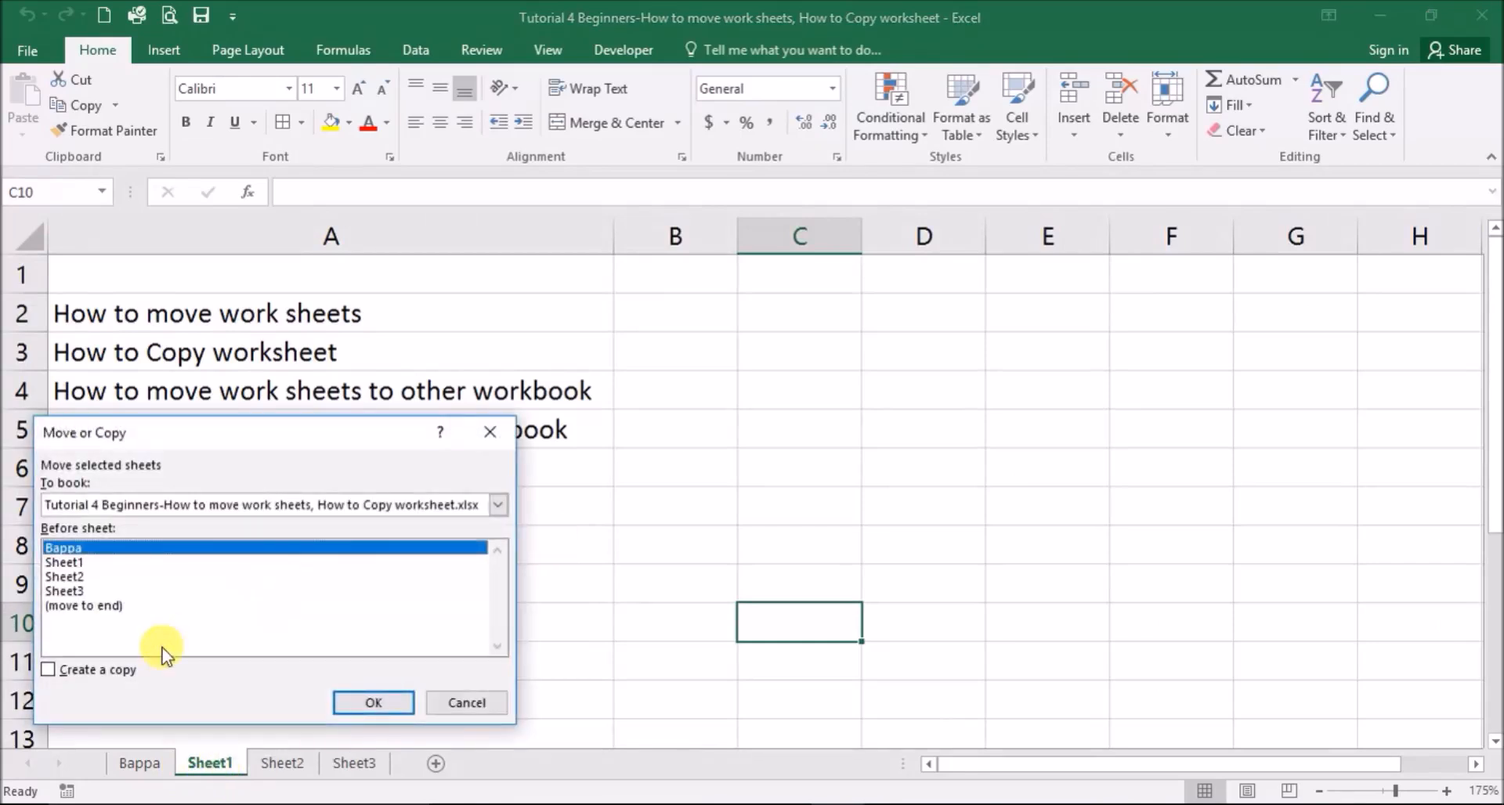
click(74, 670)
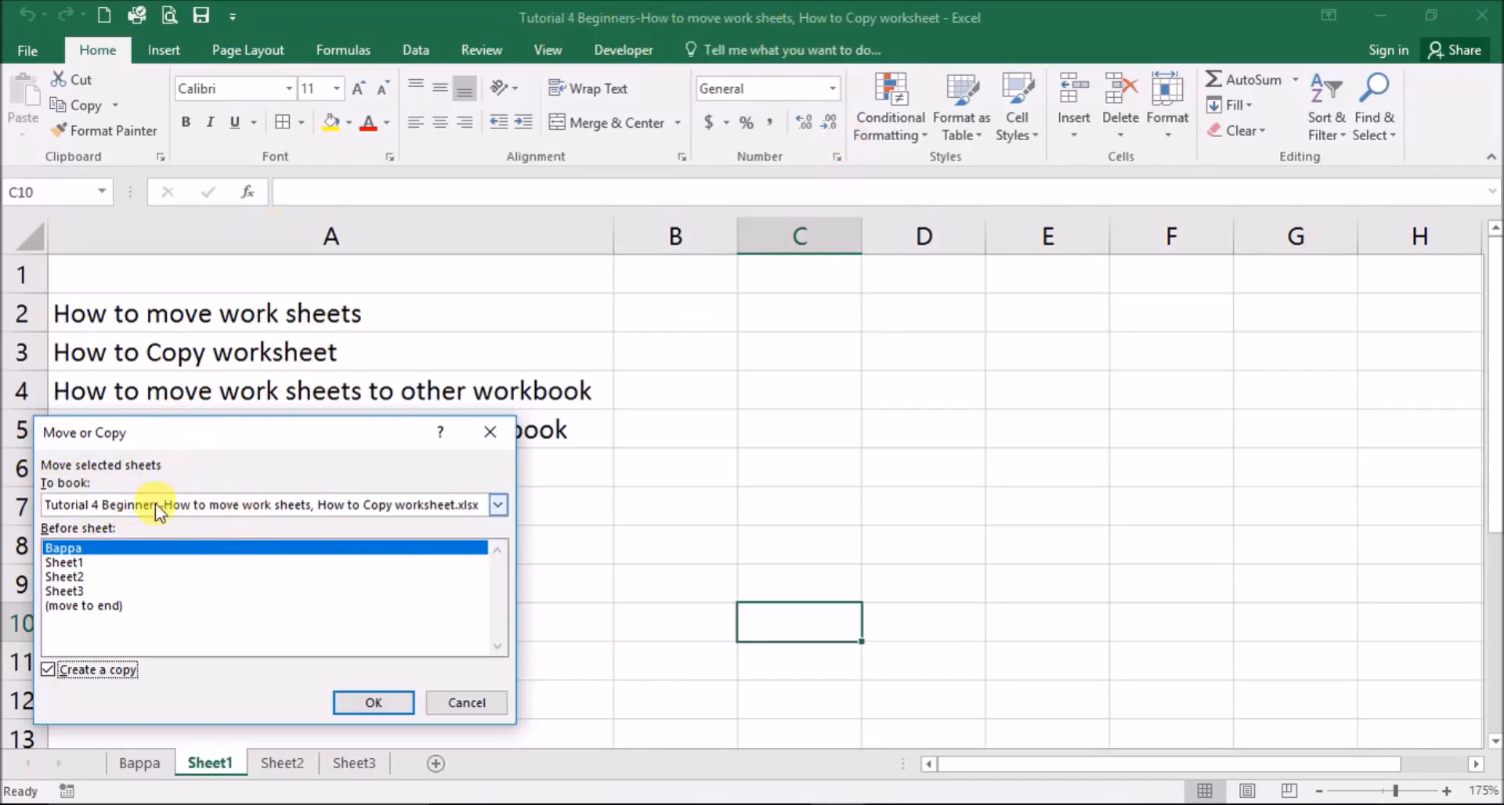
click(499, 506)
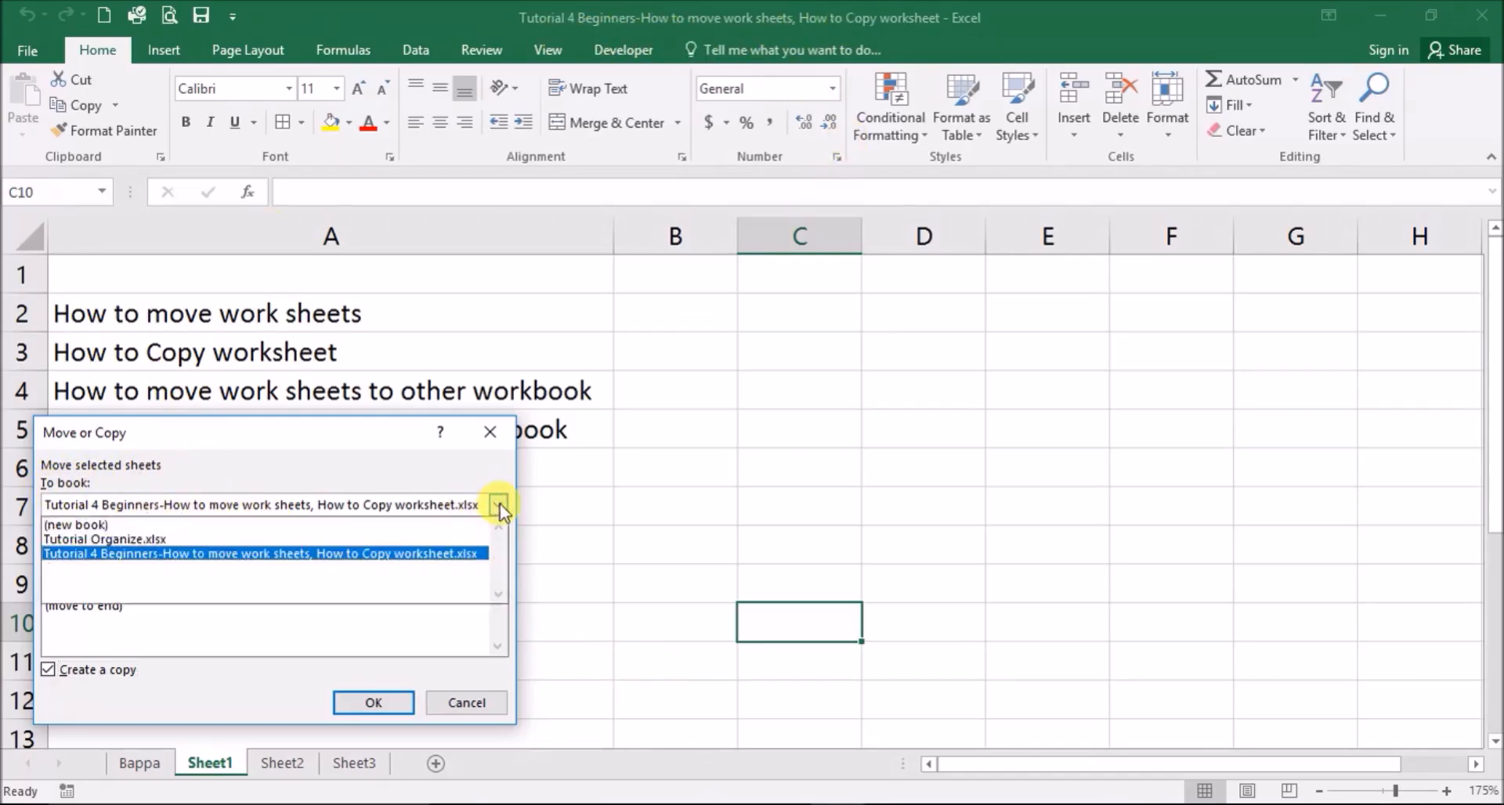
click(180, 539)
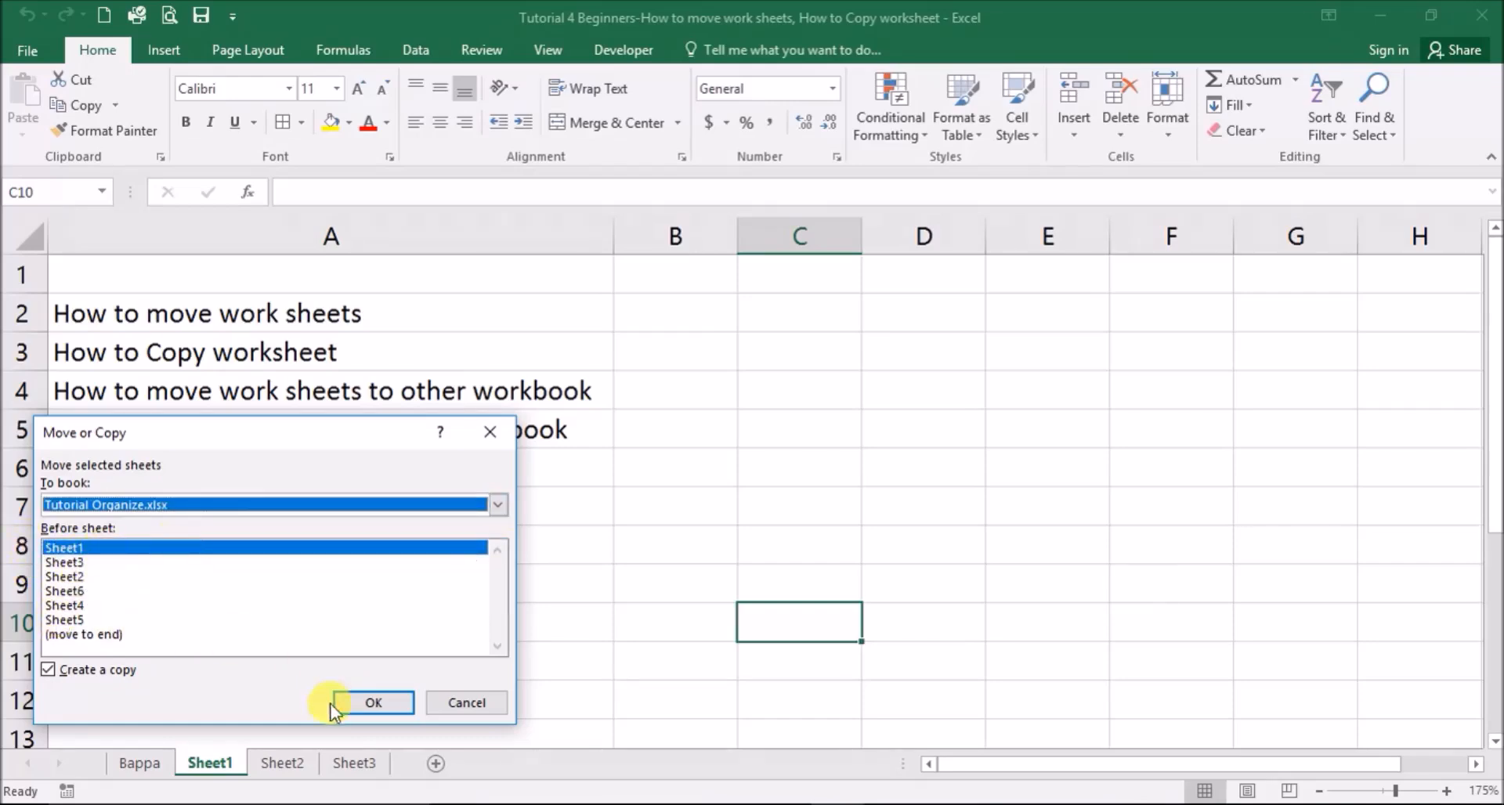
click(361, 702)
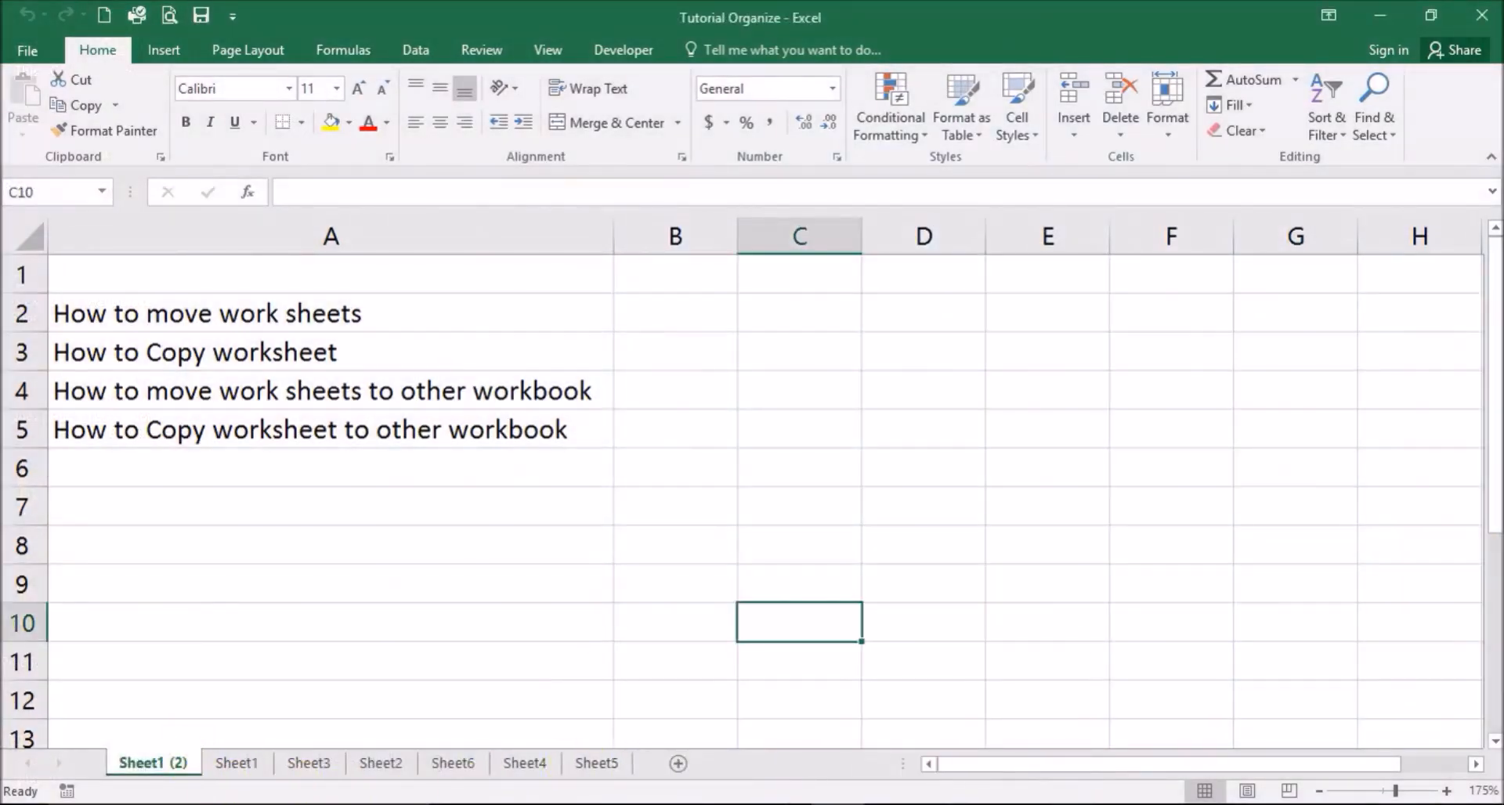
mouse_move(836, 804)
click(890, 756)
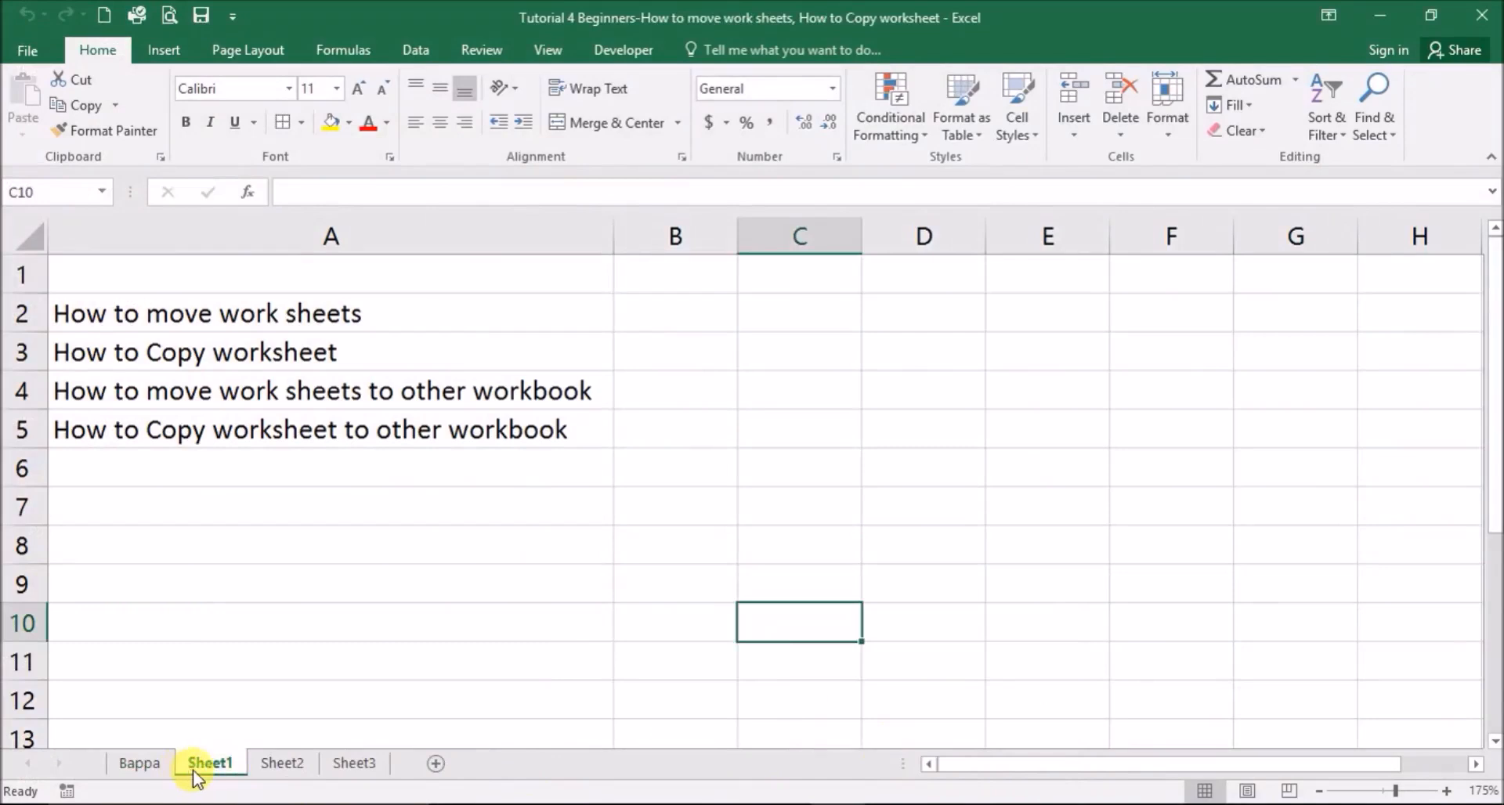
mouse_move(783, 804)
click(729, 759)
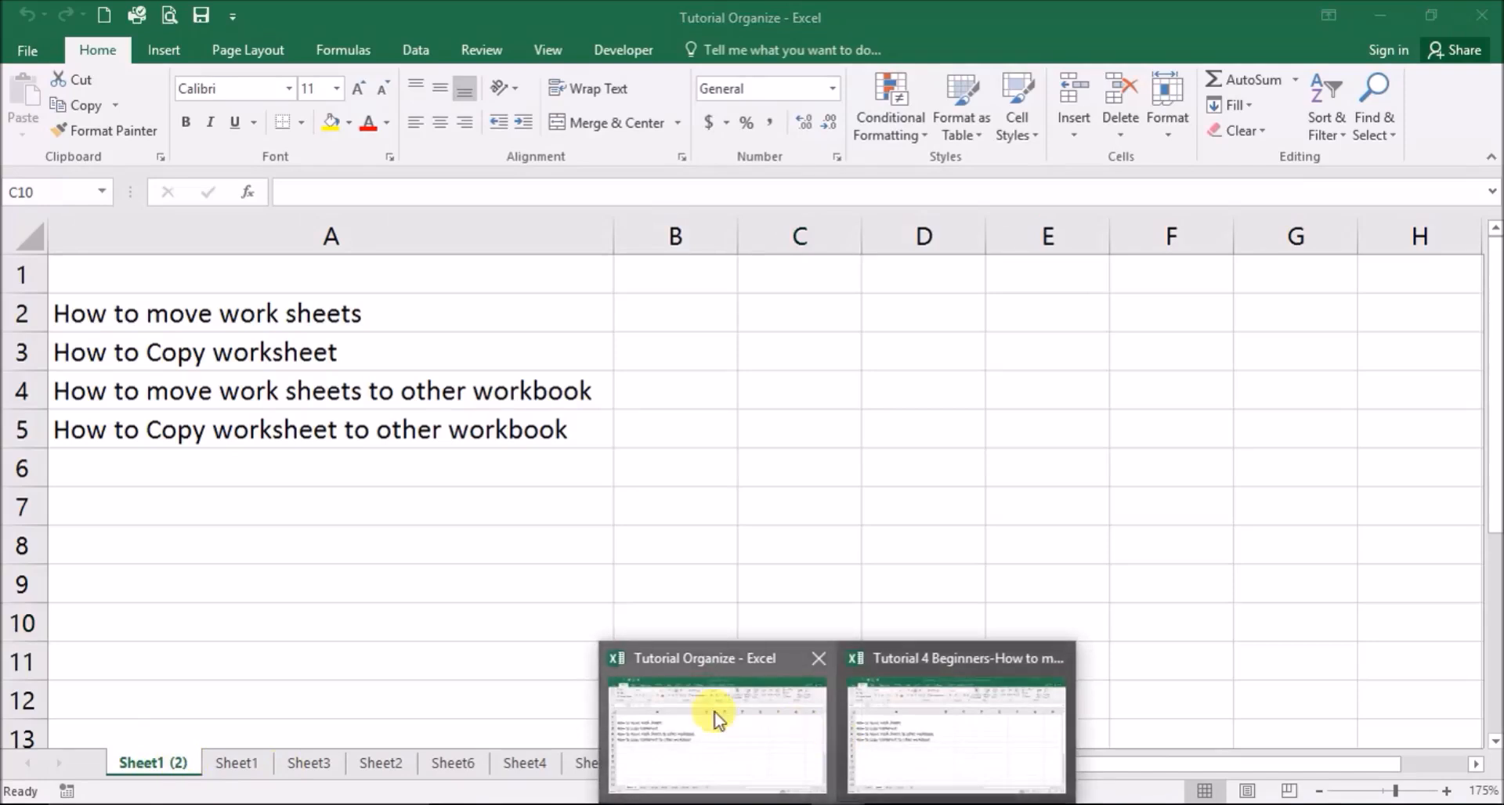
click(715, 708)
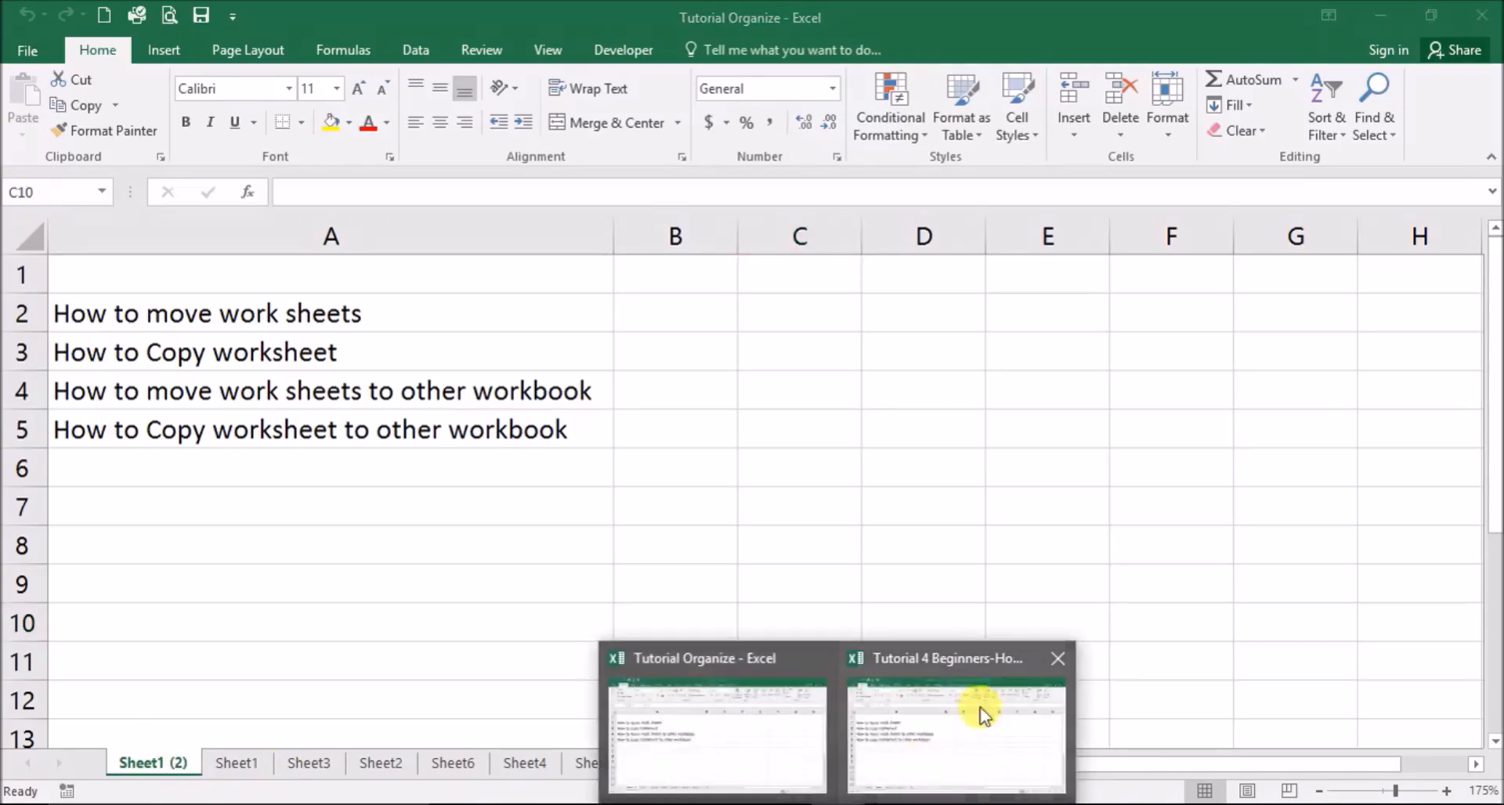
click(974, 709)
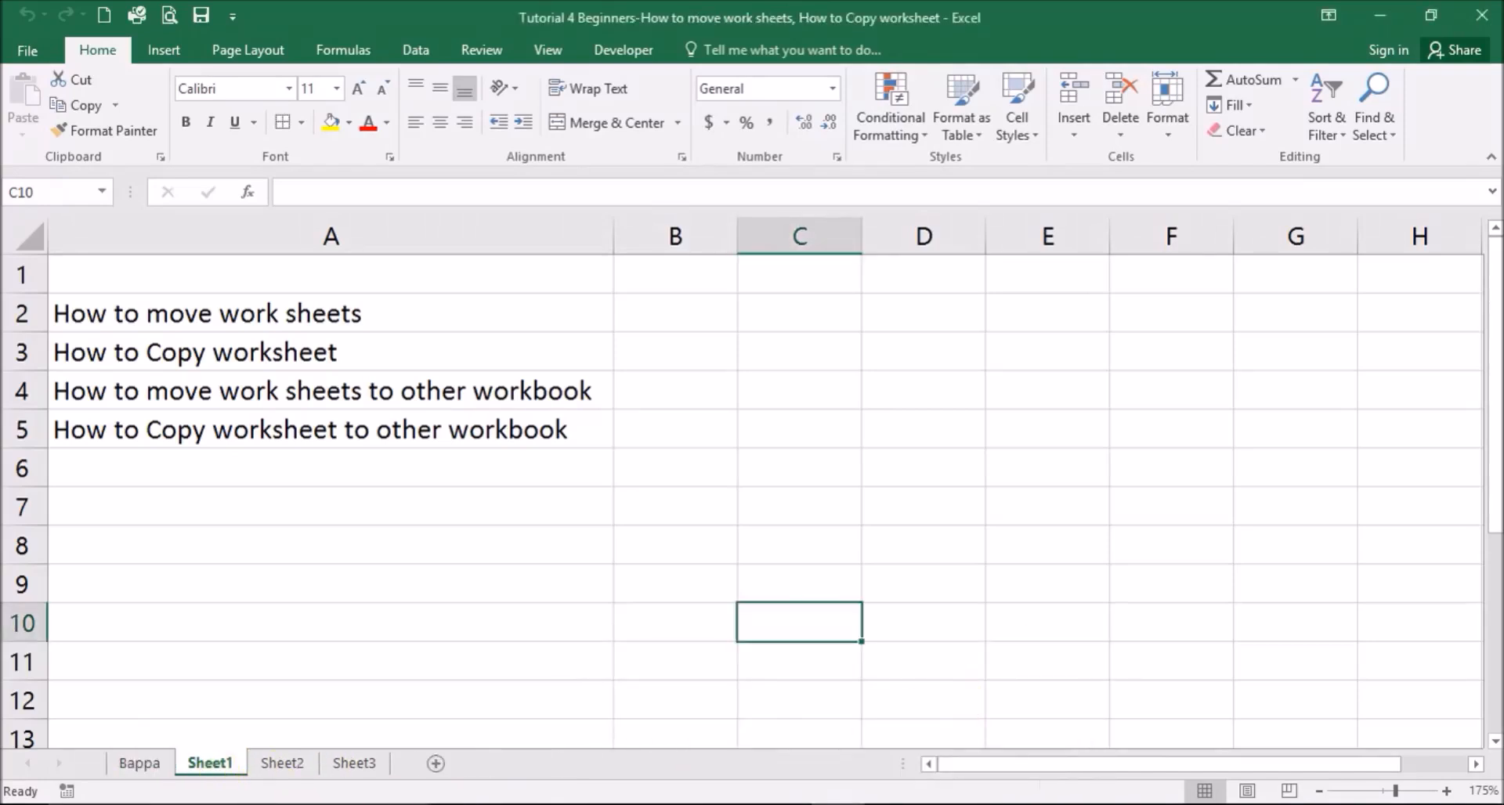
click(716, 751)
click(149, 767)
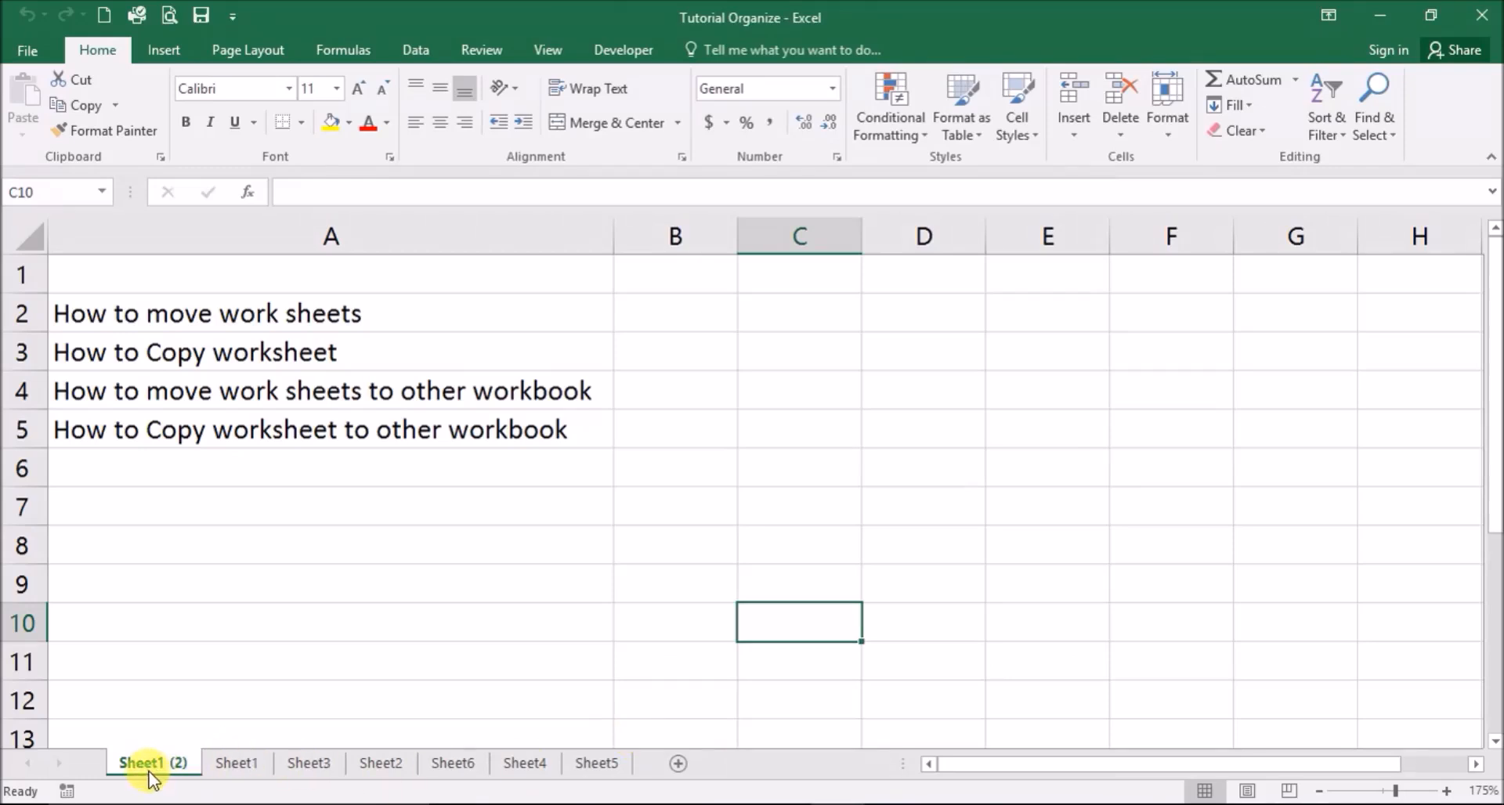
- Move Sheet1 (2) without a copy into a new workbook, Book2, then return to Tutorial Organize
right_click(148, 771)
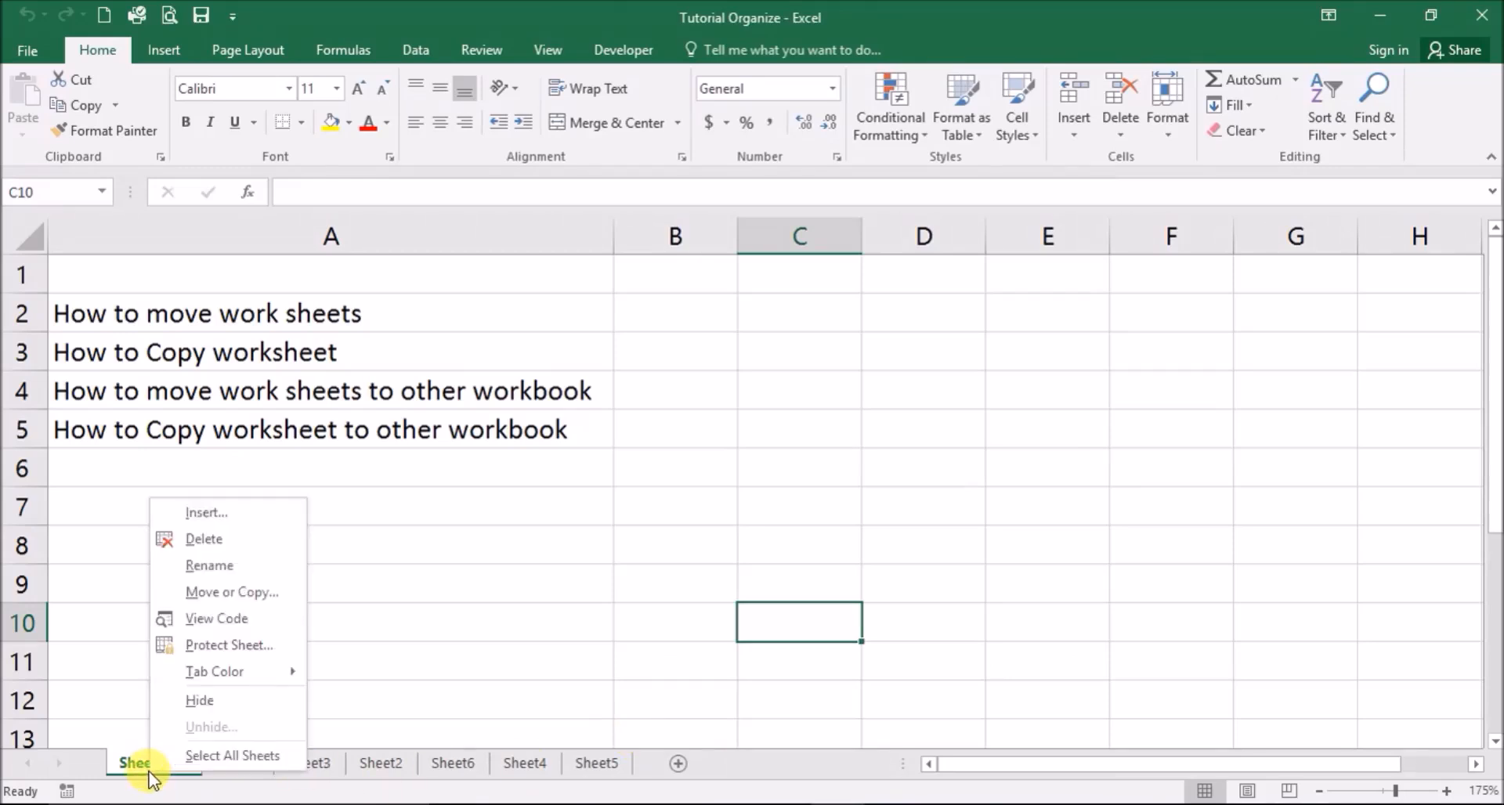
click(201, 596)
click(468, 514)
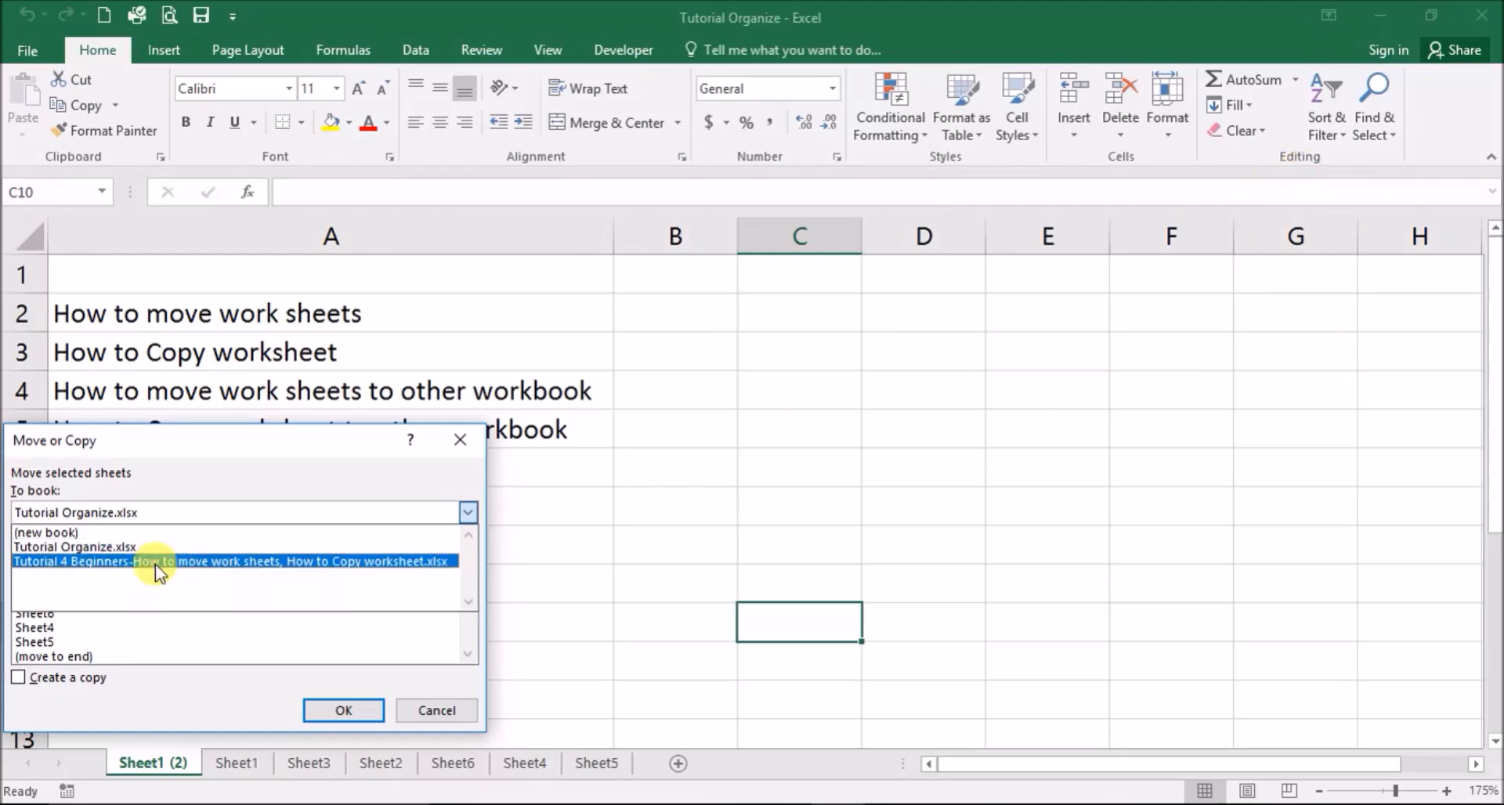
click(60, 535)
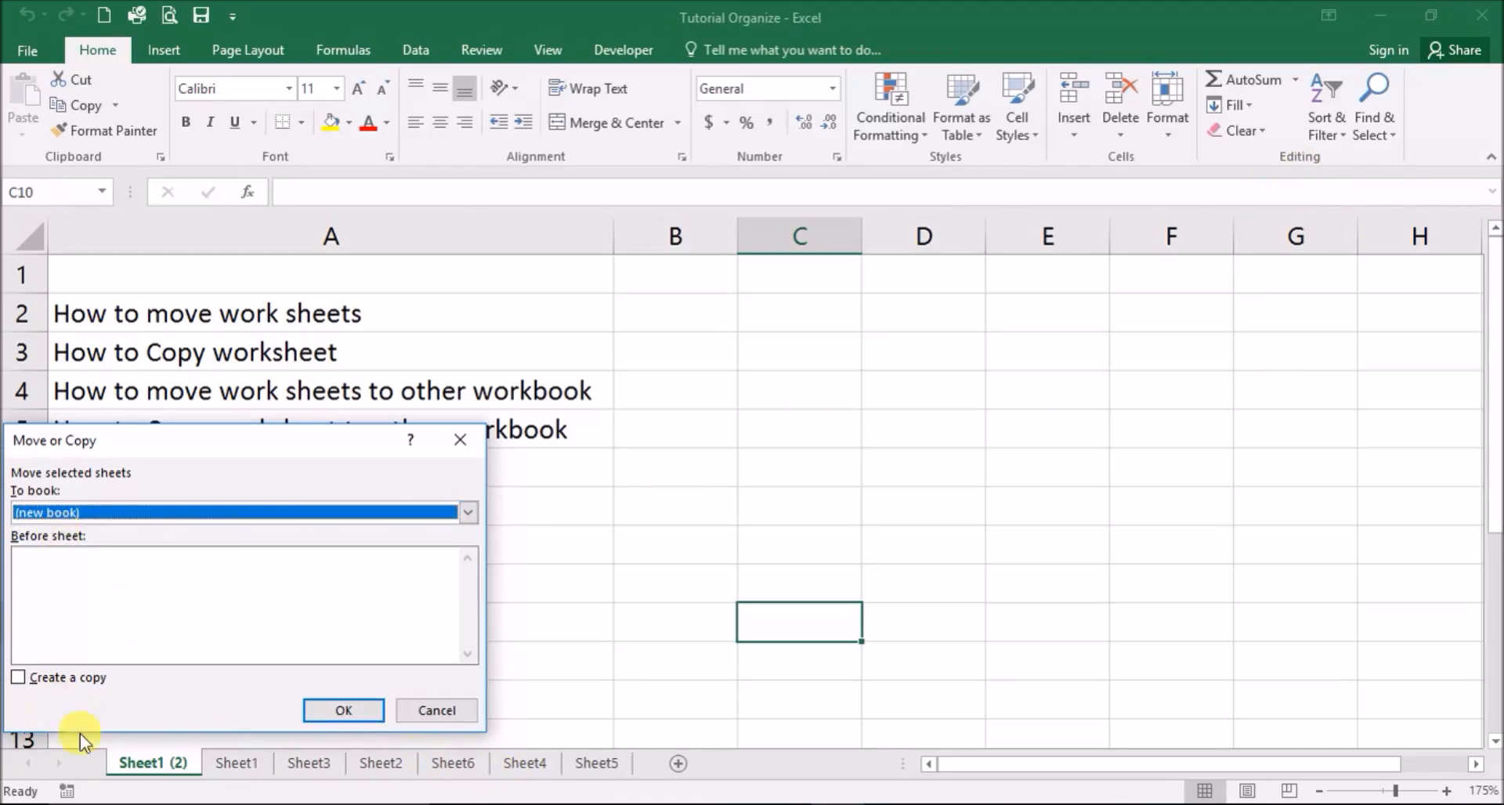
click(342, 709)
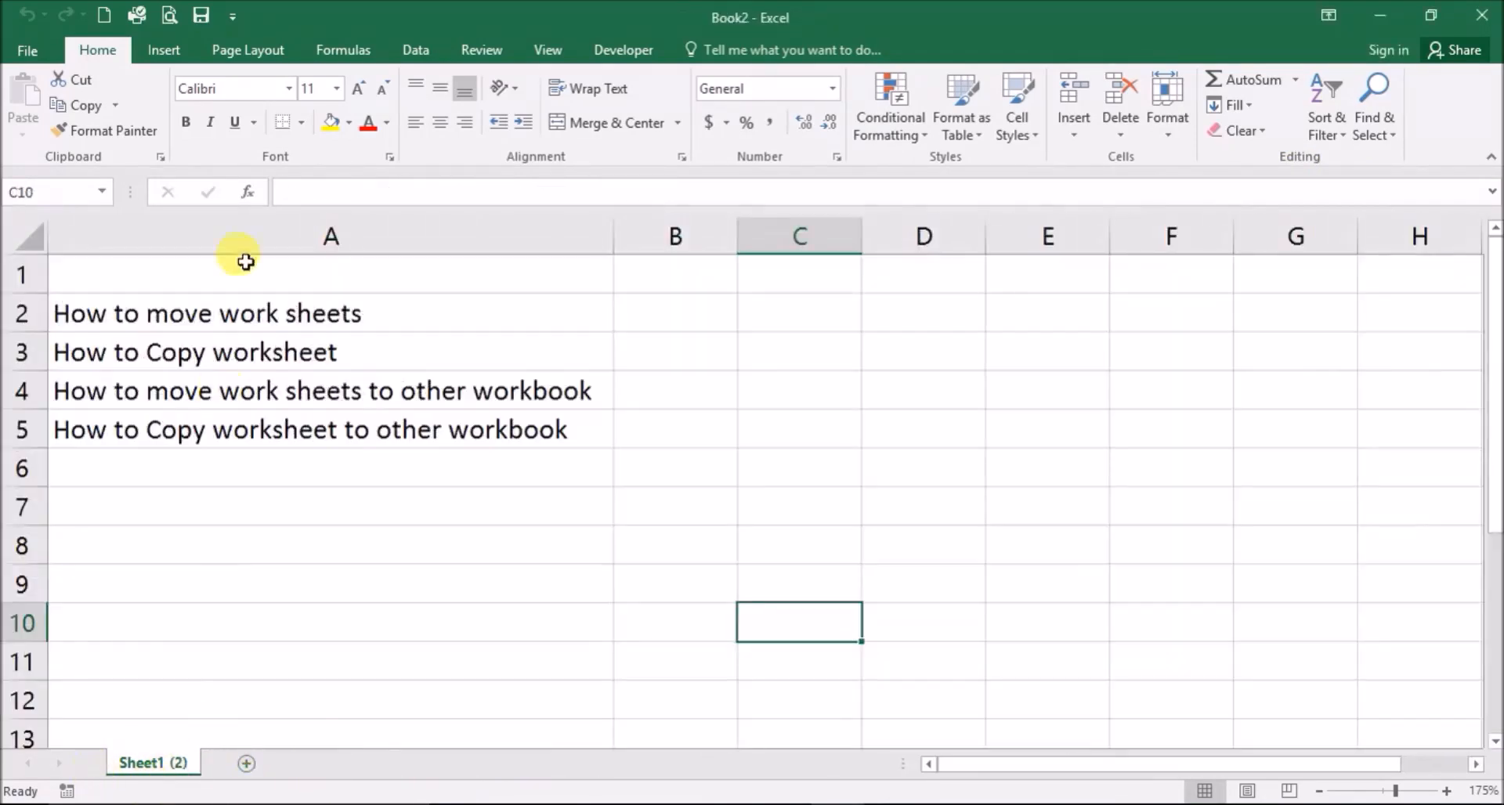
mouse_move(688, 779)
click(615, 764)
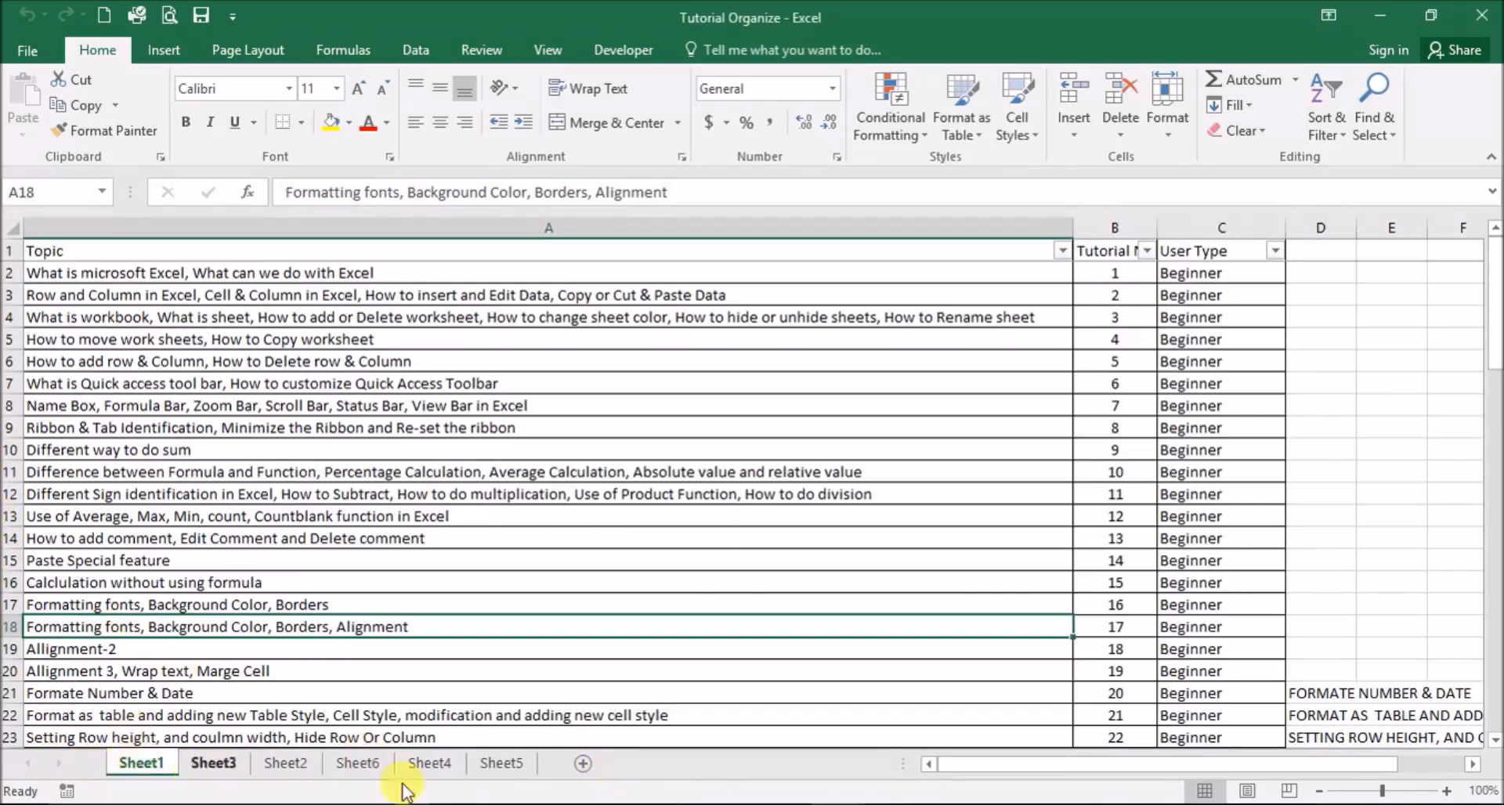
- Switch back to Book2, then bring the Share Your Knowledge Facebook page in Firefox forward
mouse_move(984, 779)
click(1010, 744)
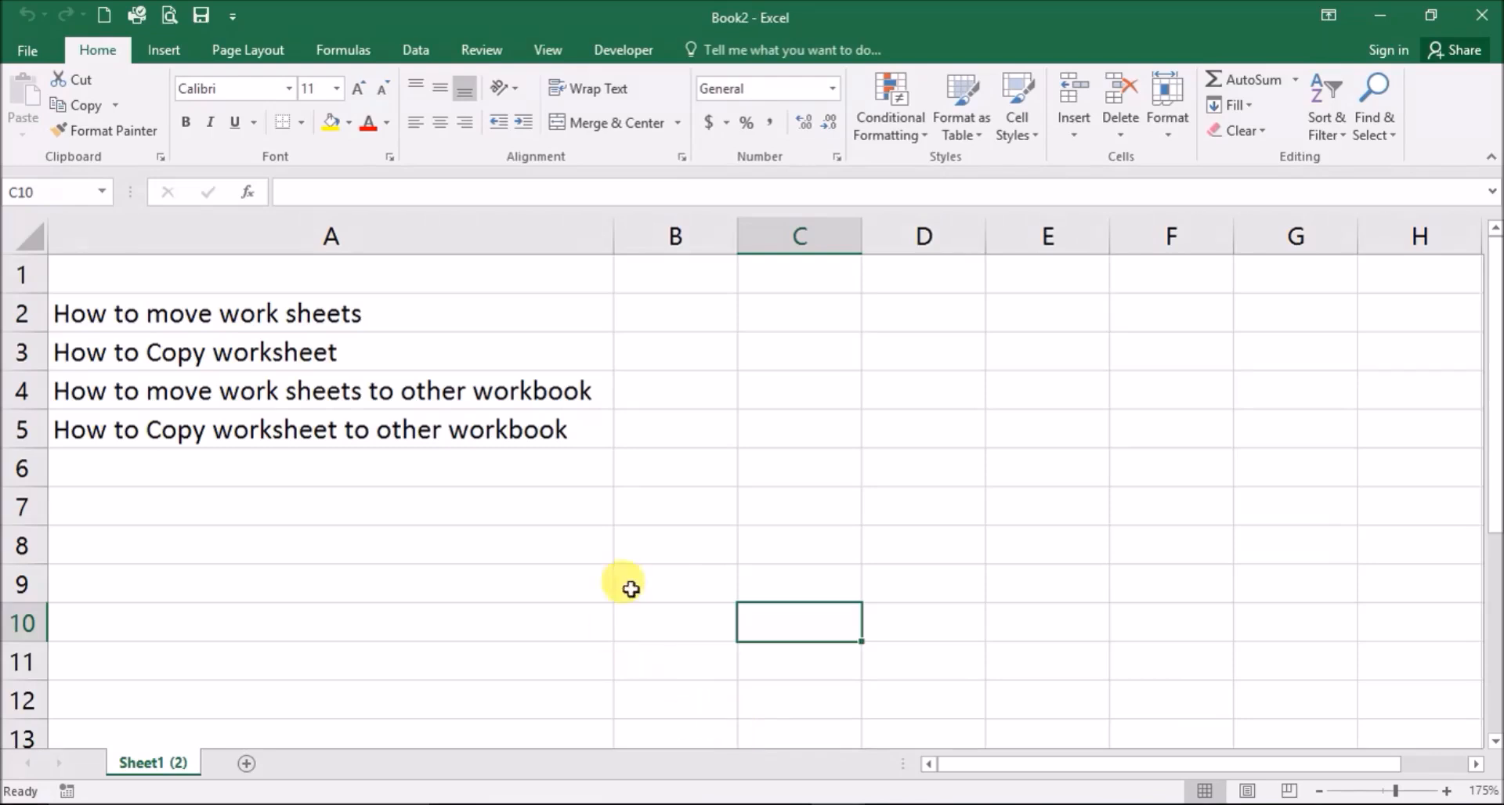
click(689, 804)
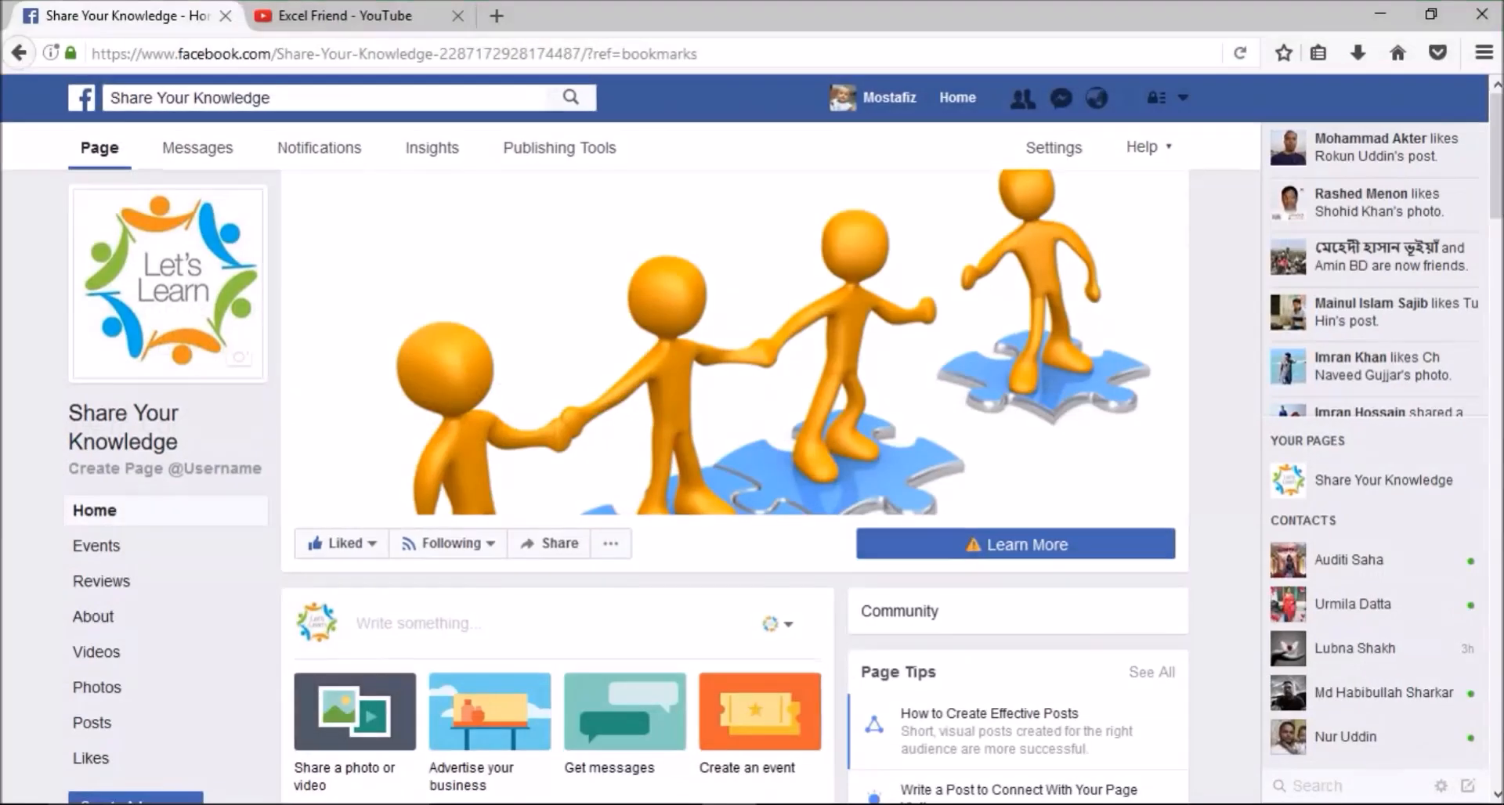
click(319, 18)
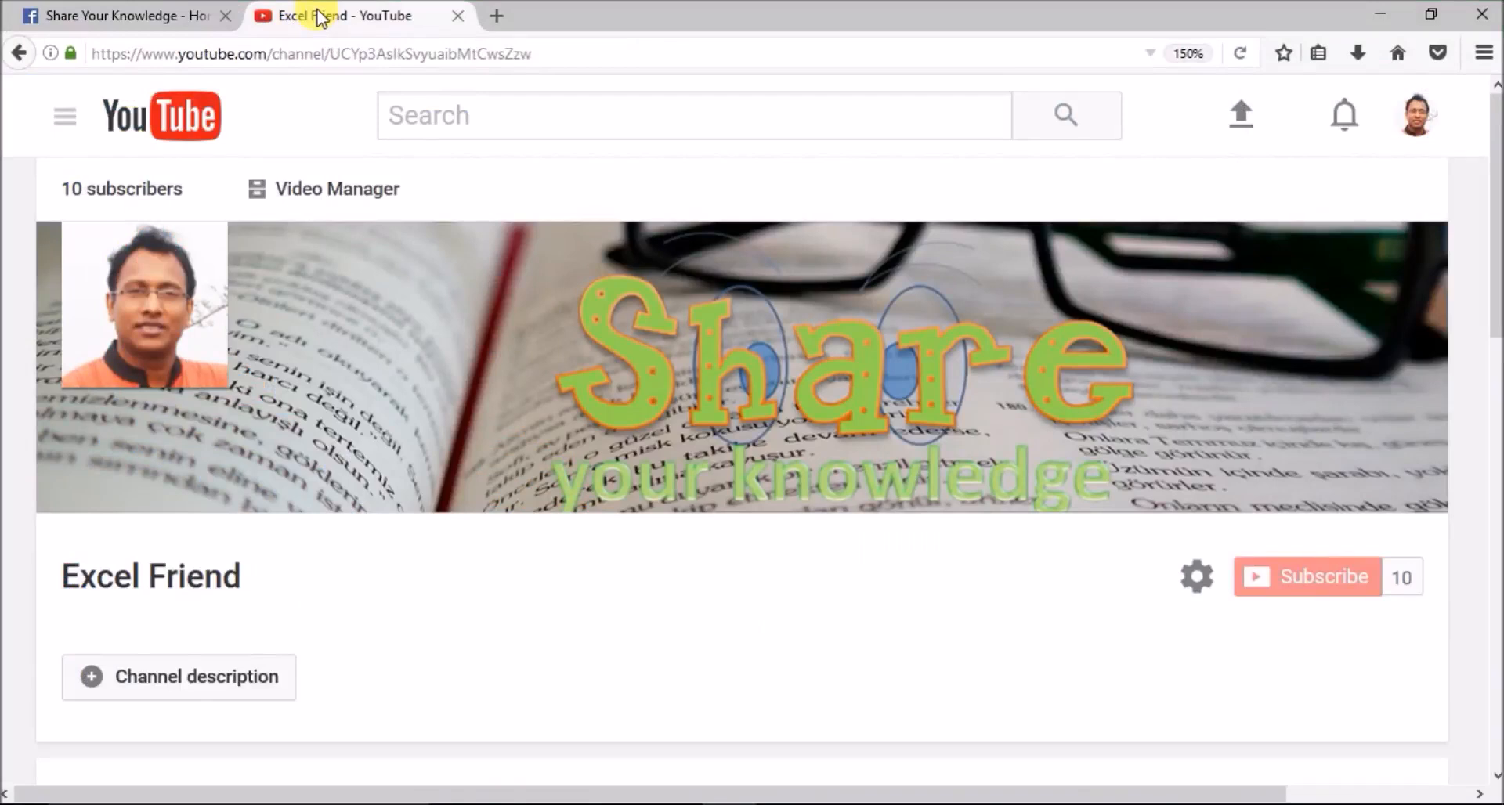
click(115, 22)
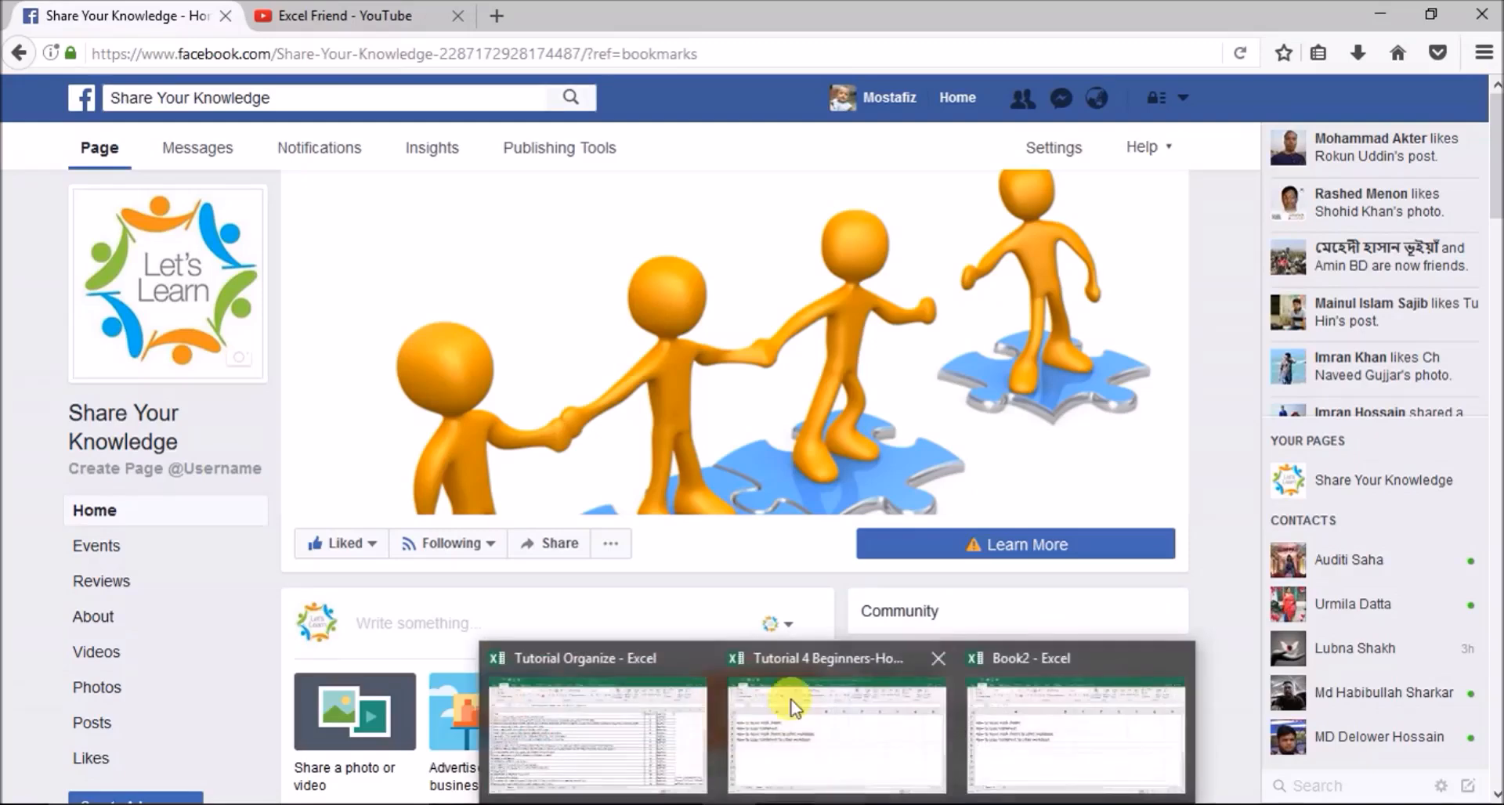
click(333, 21)
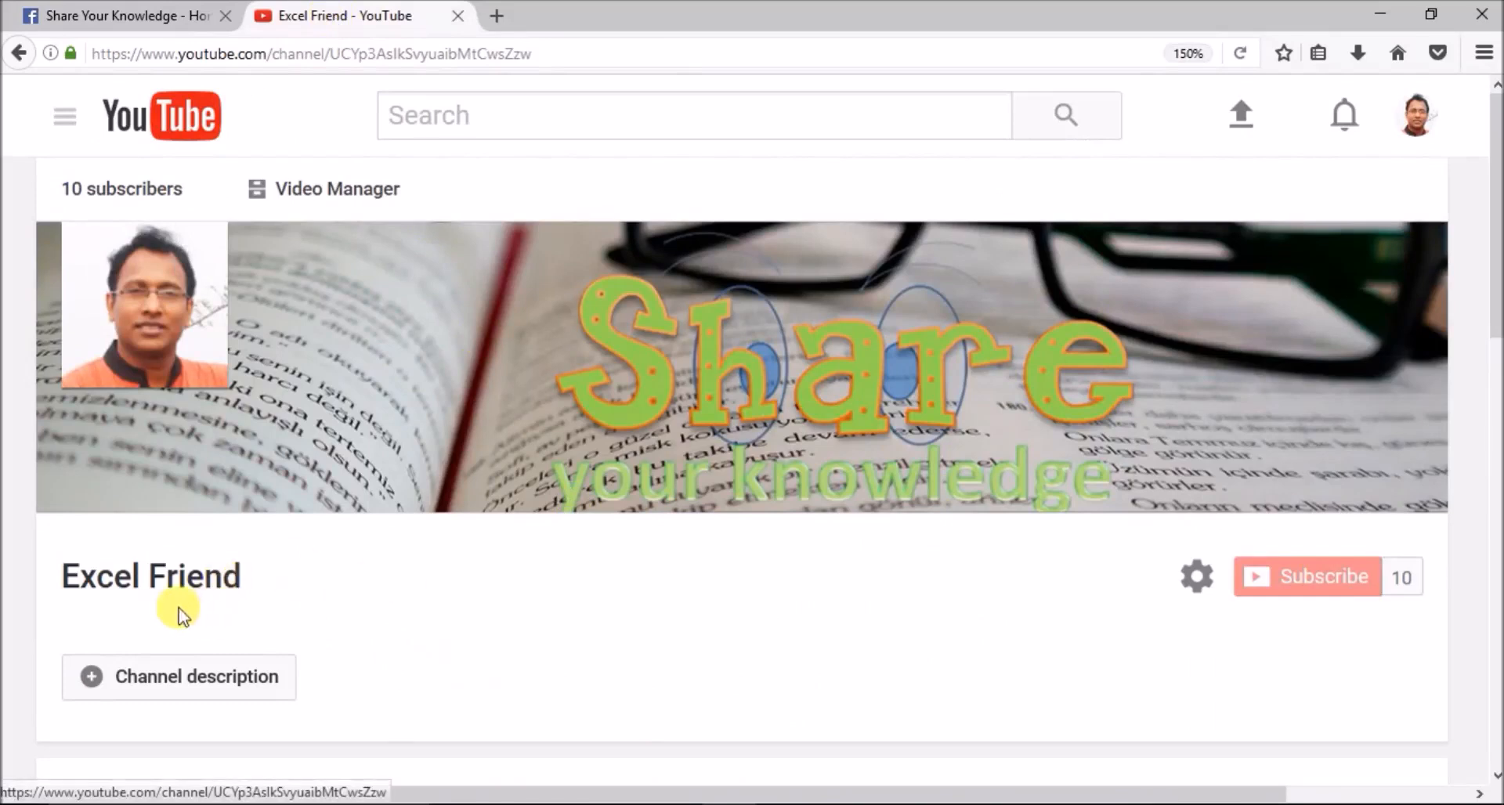
drag(58, 547, 286, 607)
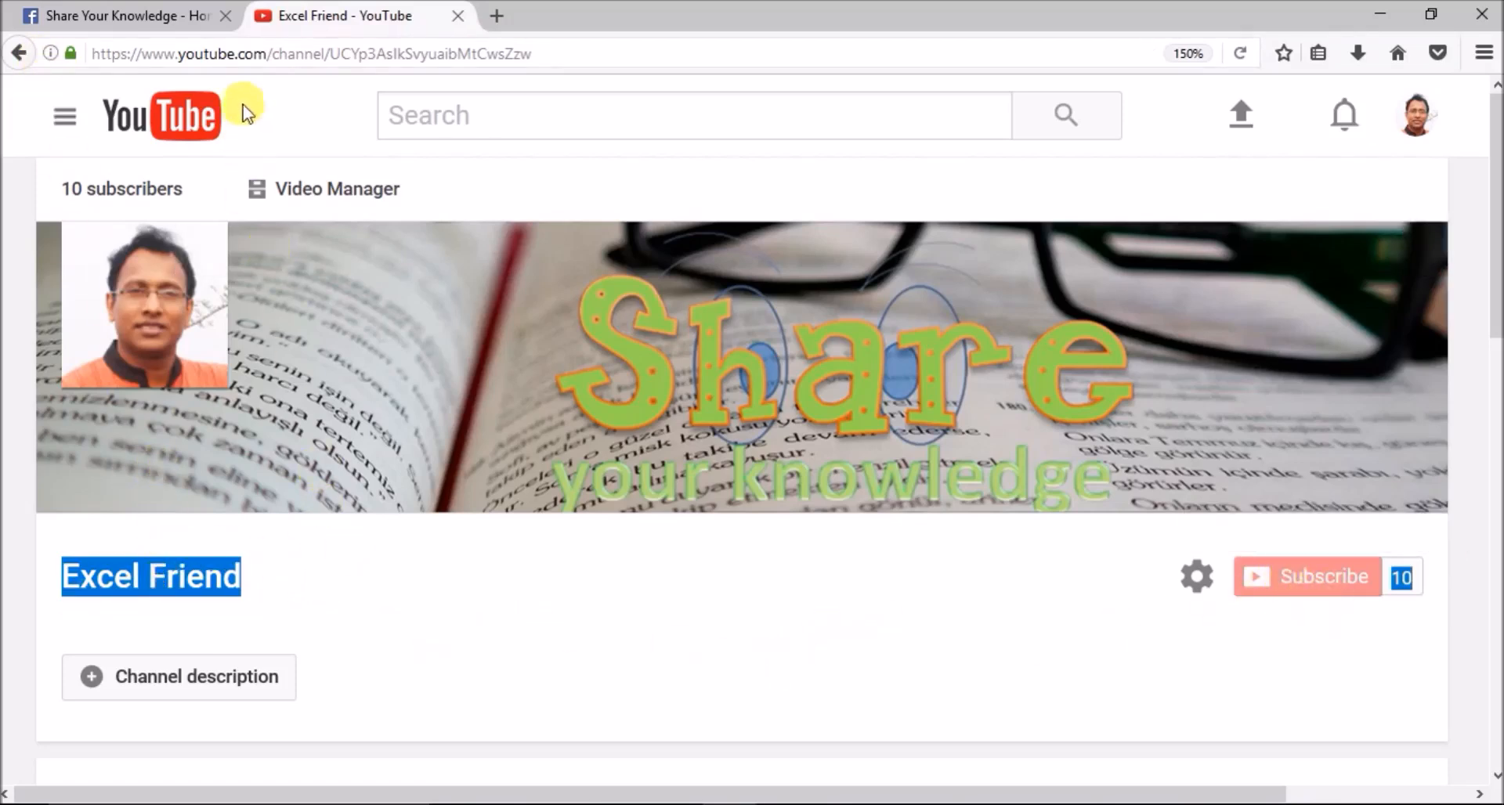
click(161, 15)
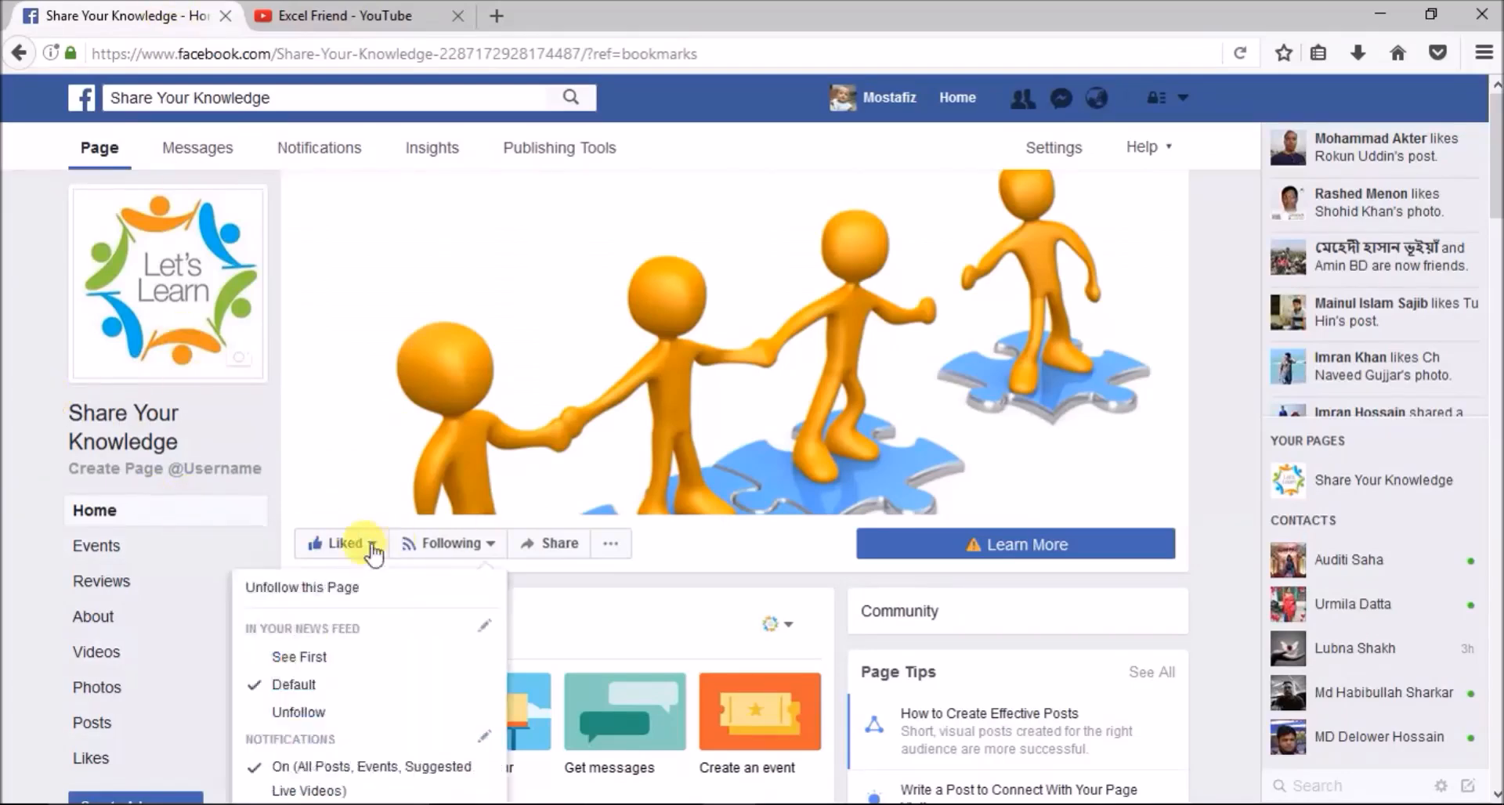
mouse_move(341, 532)
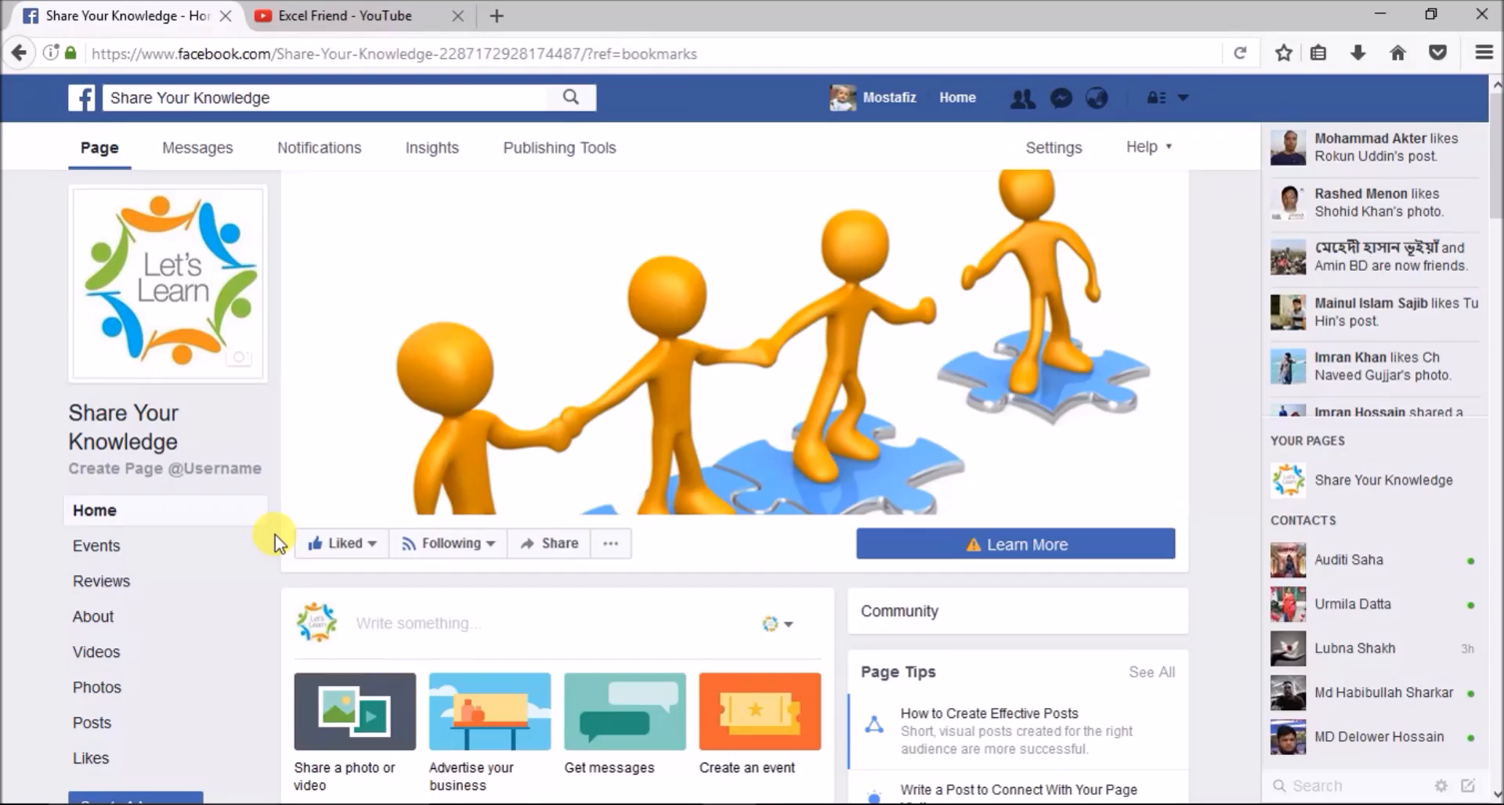
mouse_move(391, 564)
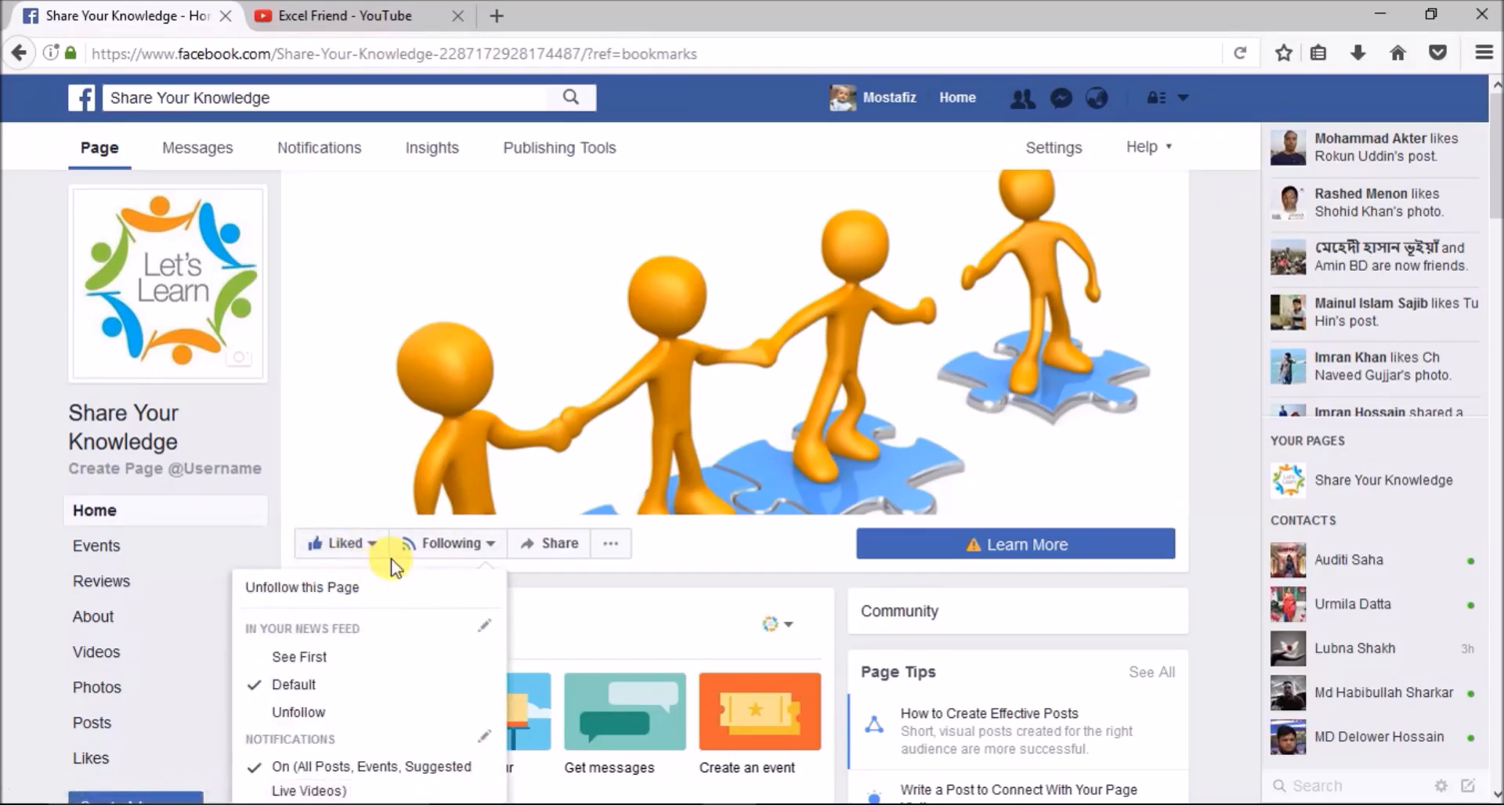